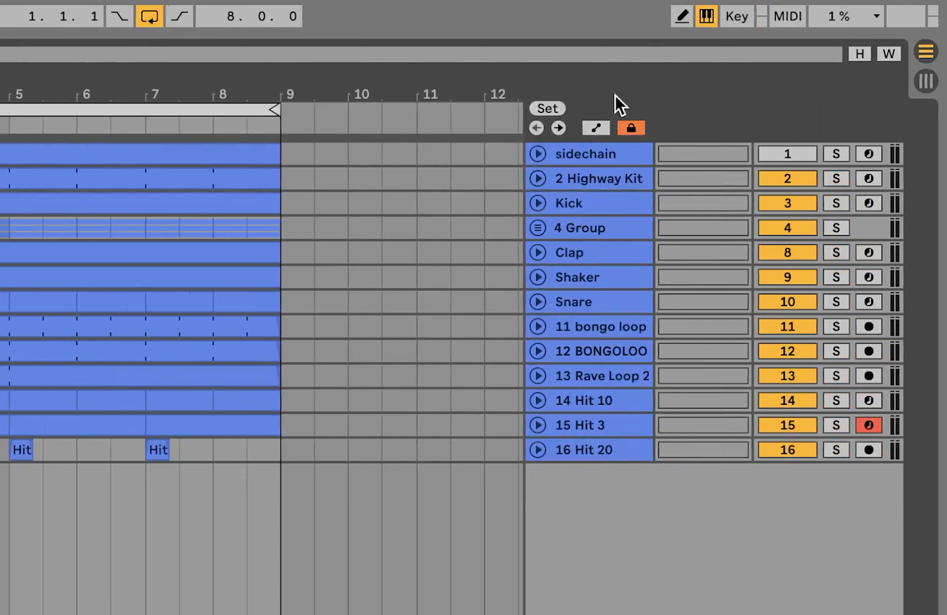
Step: Select the sidechain track and solo it
{"action": "left_click", "coordinate": [611, 157]}
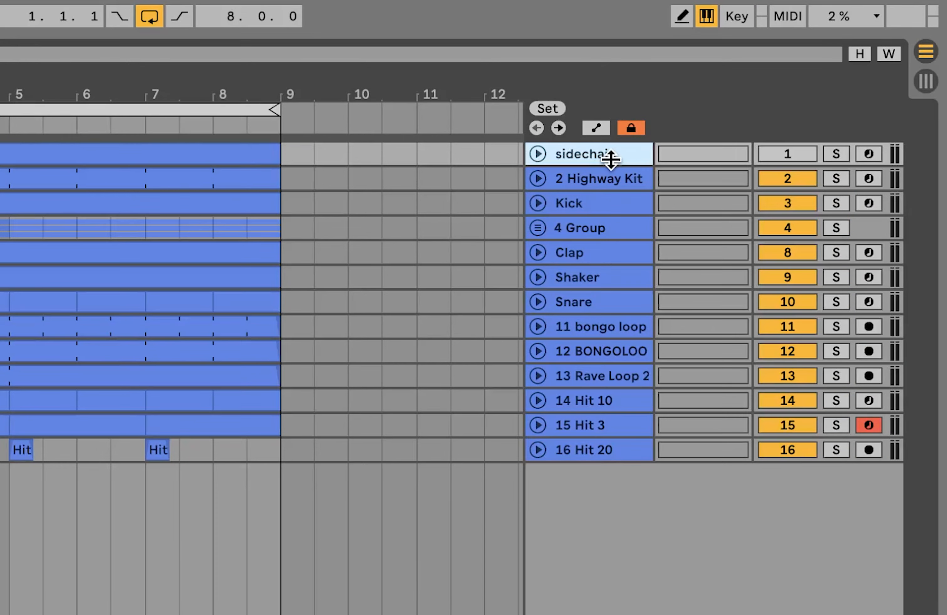
{"action": "left_click", "coordinate": [834, 156]}
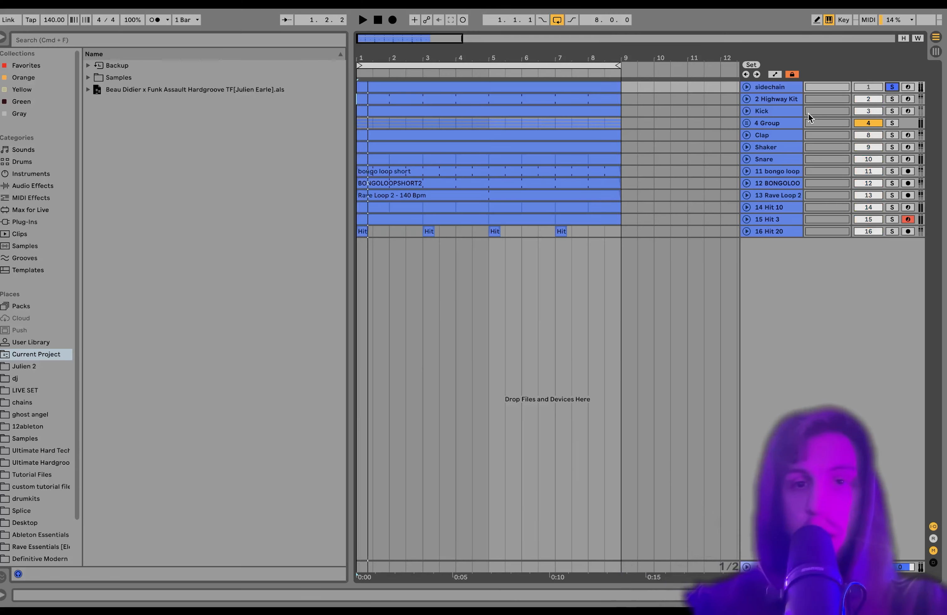
Step: Unfold the Highway Kit and Kick tracks to show their clips and controls
{"action": "left_click", "coordinate": [789, 112]}
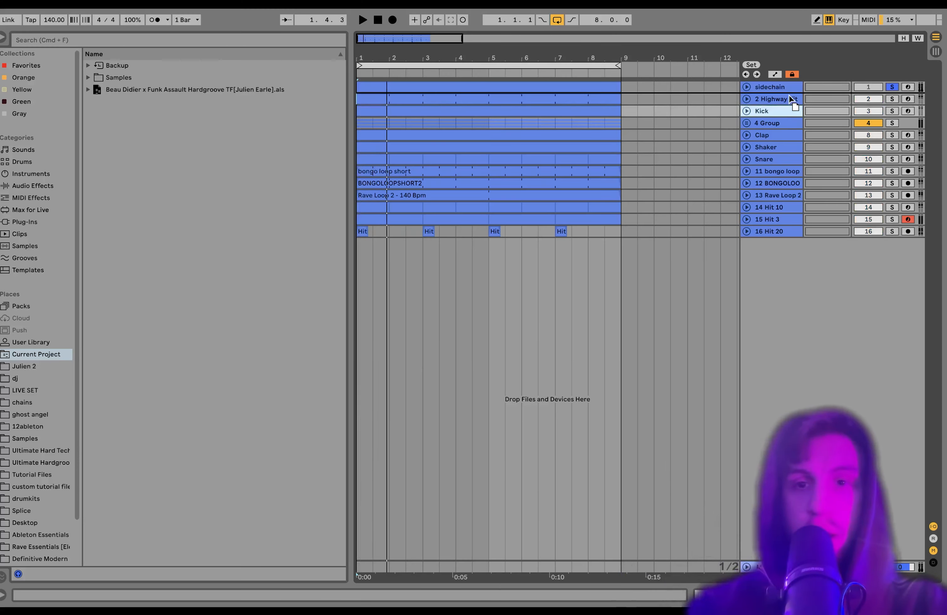
{"action": "left_click_drag", "start_coordinate": [788, 95], "coordinate": [787, 93]}
{"action": "double_click", "coordinate": [787, 97]}
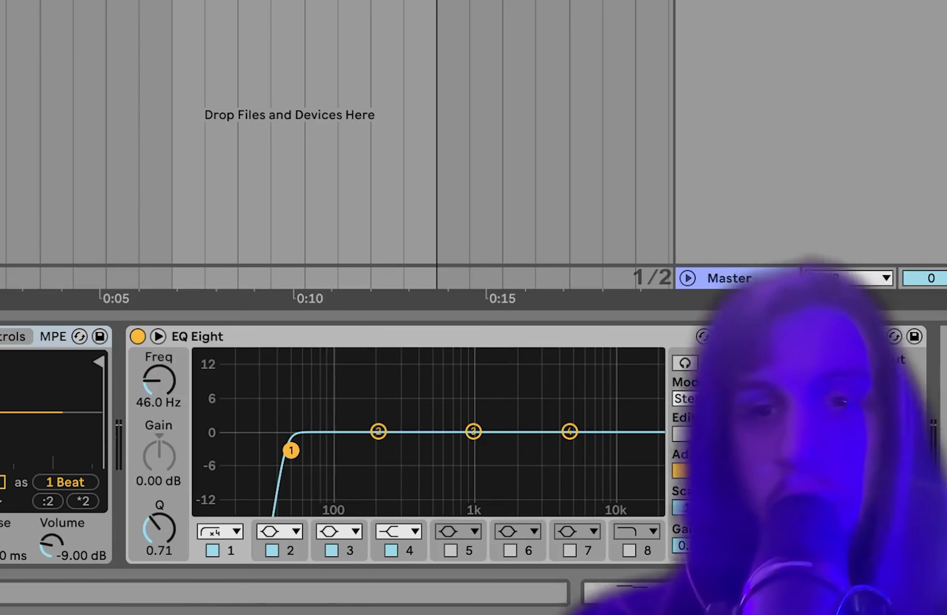
Step: Solo the Highway Kit track and start playback
{"action": "left_click", "coordinate": [892, 155]}
{"action": "key", "text": "space"}
{"action": "left_click", "coordinate": [746, 155]}
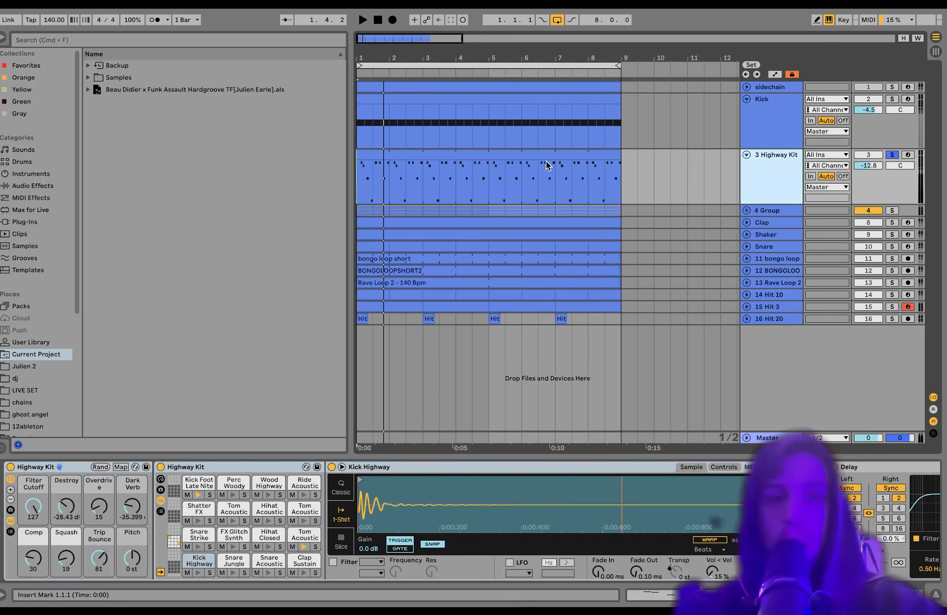
Step: Select the Highway Kit clip and browse through the track's device chain
{"action": "left_click", "coordinate": [531, 155]}
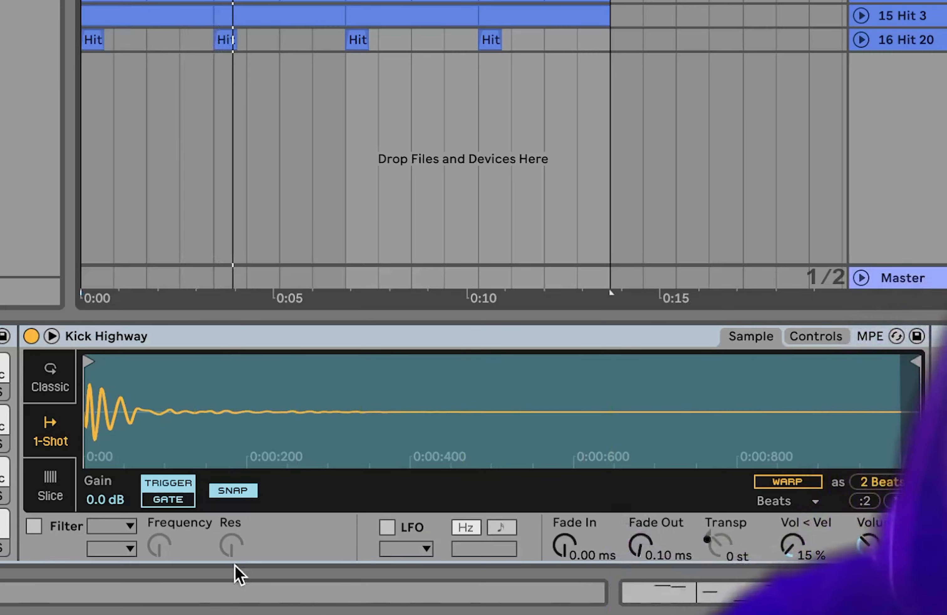
{"action": "scroll", "coordinate": [307, 429], "scroll_direction": "right", "scroll_amount": 10}
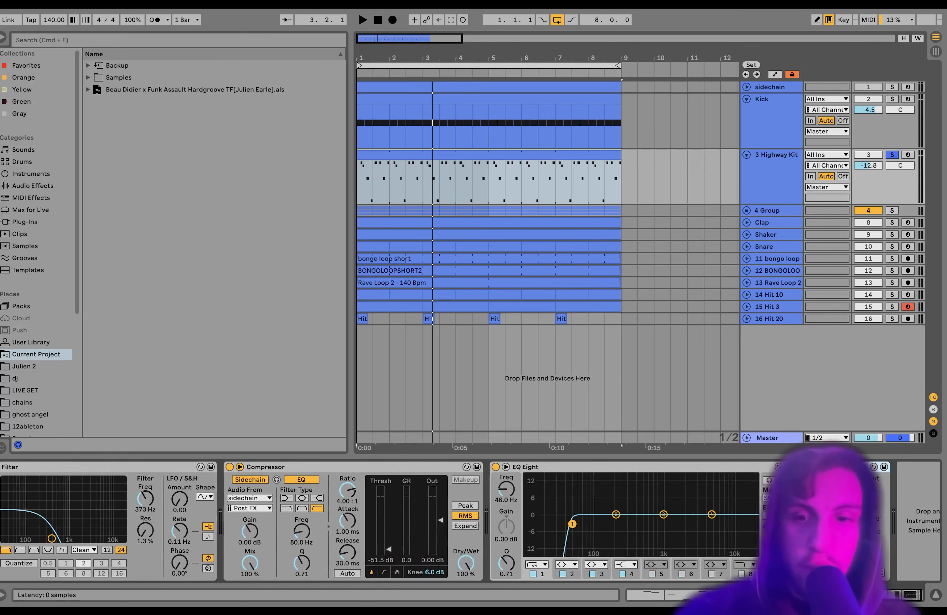
{"action": "scroll", "coordinate": [399, 521], "scroll_direction": "left", "scroll_amount": 10}
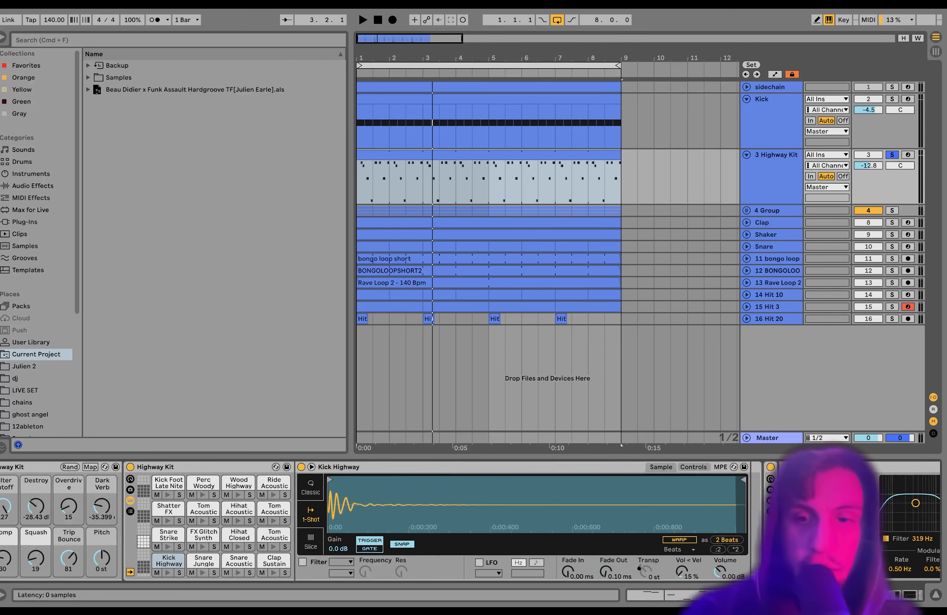
{"action": "scroll", "coordinate": [399, 521], "scroll_direction": "right", "scroll_amount": 3}
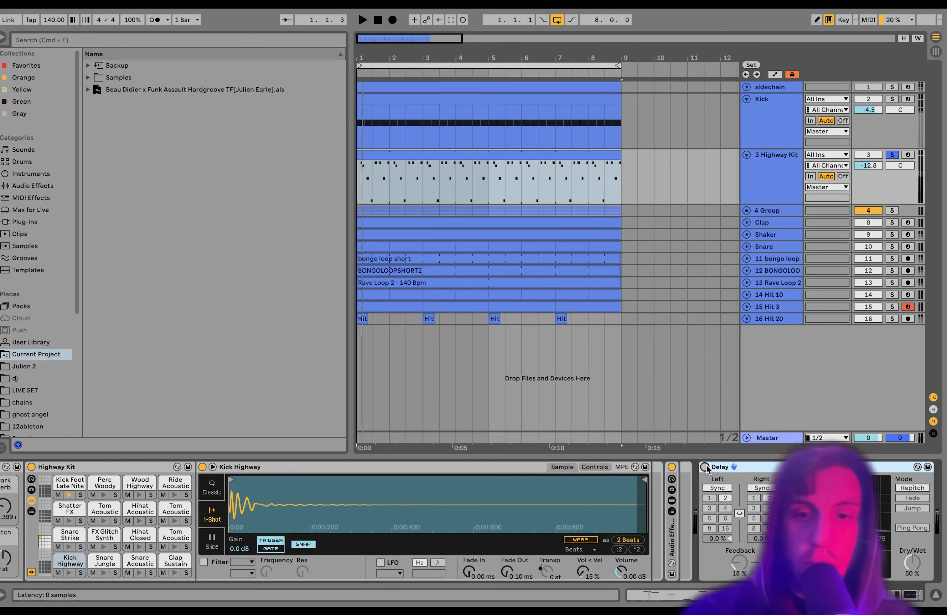
{"action": "scroll", "coordinate": [734, 477], "scroll_direction": "right", "scroll_amount": 15}
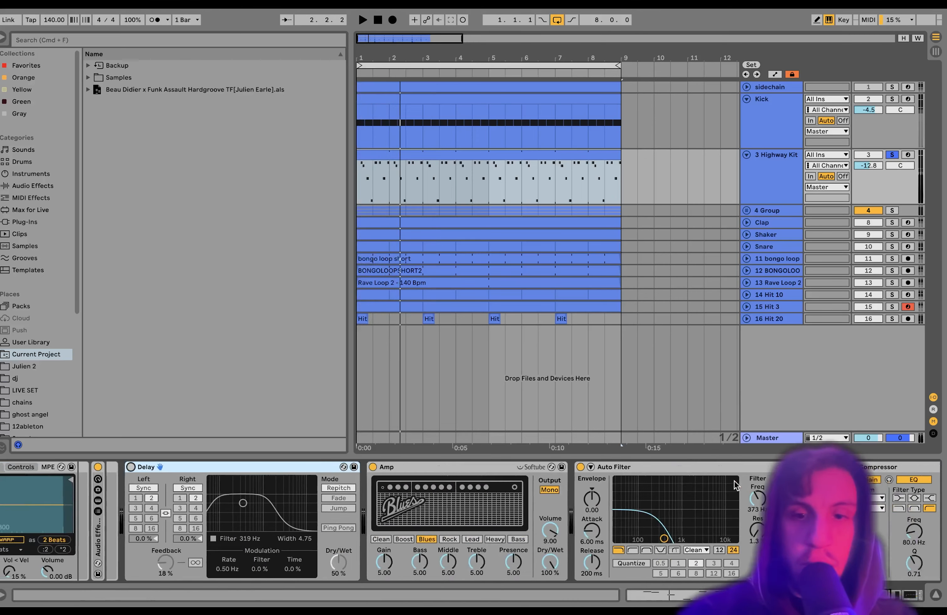
{"action": "scroll", "coordinate": [382, 472], "scroll_direction": "right", "scroll_amount": 4}
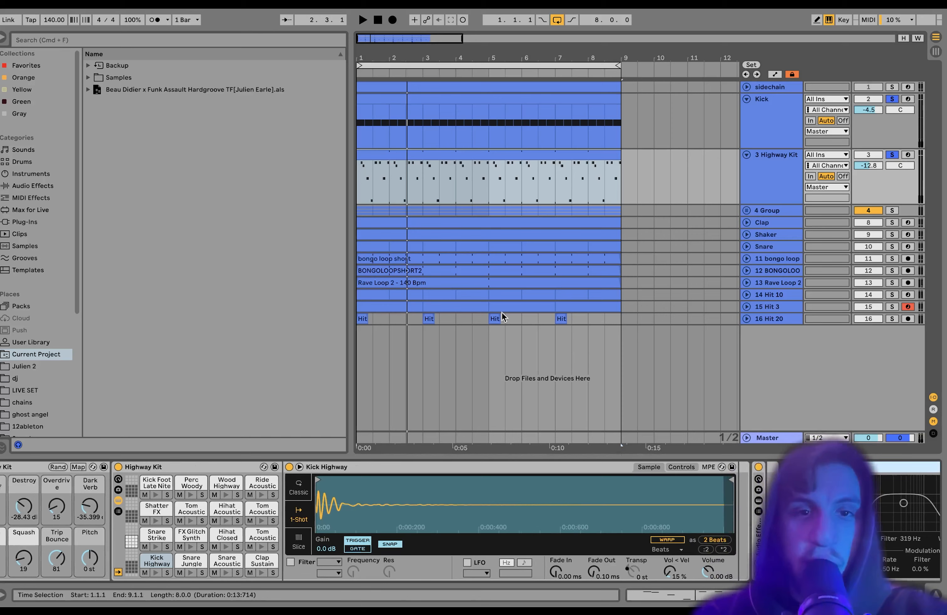
Step: Open the Highway Kit clip's MIDI notes, then return to the track's devices
{"action": "double_click", "coordinate": [444, 156]}
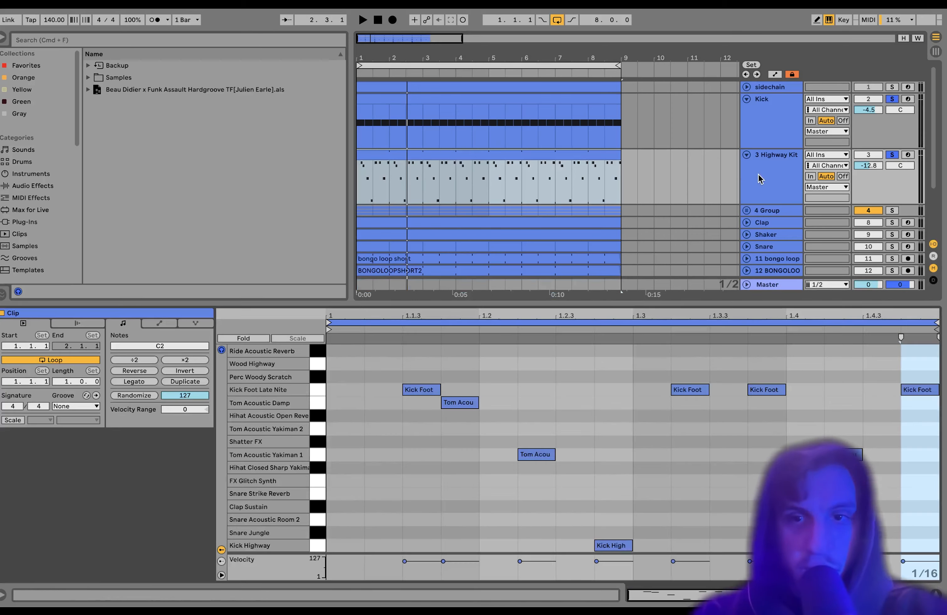
{"action": "left_click", "coordinate": [771, 178]}
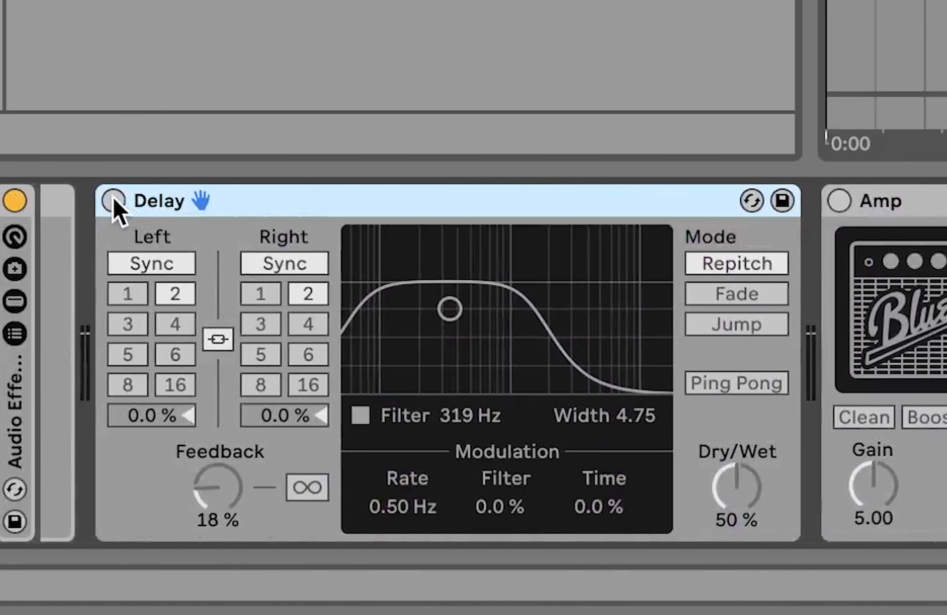
Step: Switch on the Delay, Amp, Auto Filter and Compressor devices on the Highway Kit track
{"action": "left_click", "coordinate": [114, 201]}
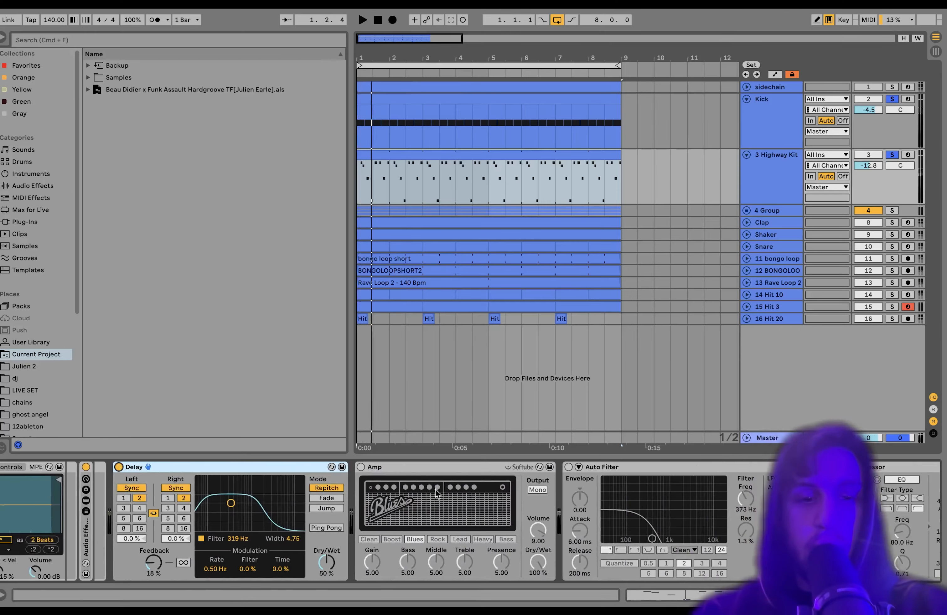
{"action": "left_click", "coordinate": [362, 467]}
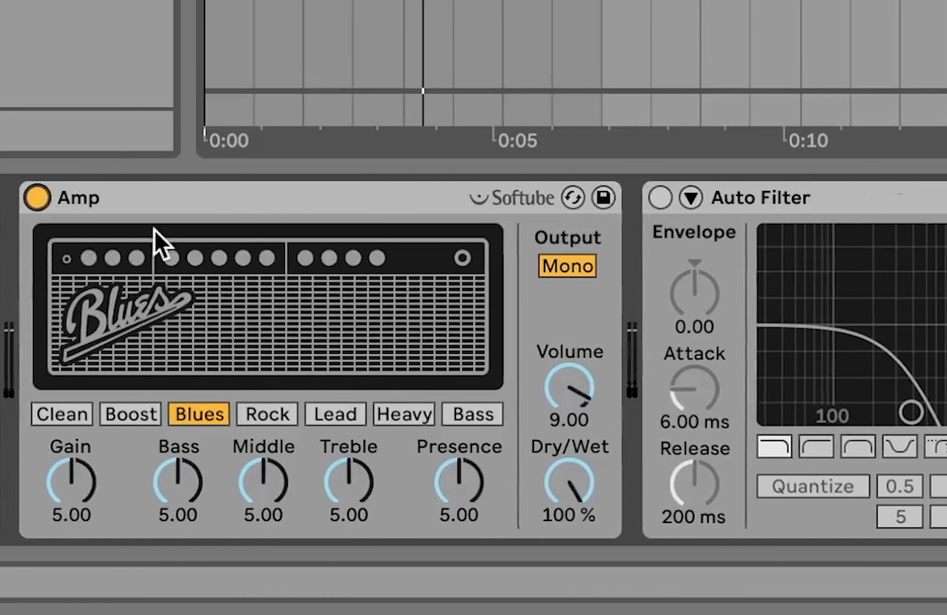
{"action": "left_click", "coordinate": [840, 198]}
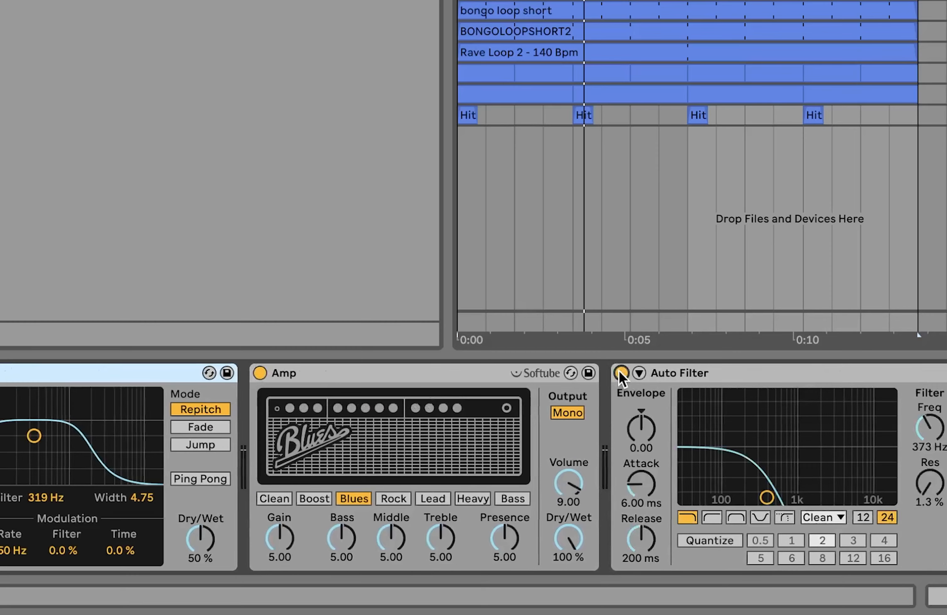
{"action": "scroll", "coordinate": [621, 377], "scroll_direction": "right", "scroll_amount": 10}
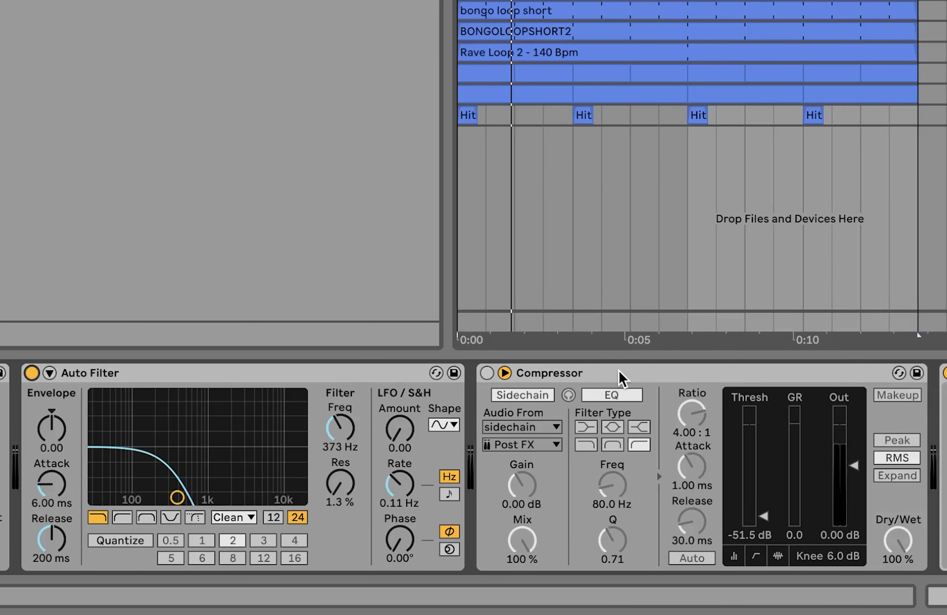
{"action": "left_click", "coordinate": [486, 373]}
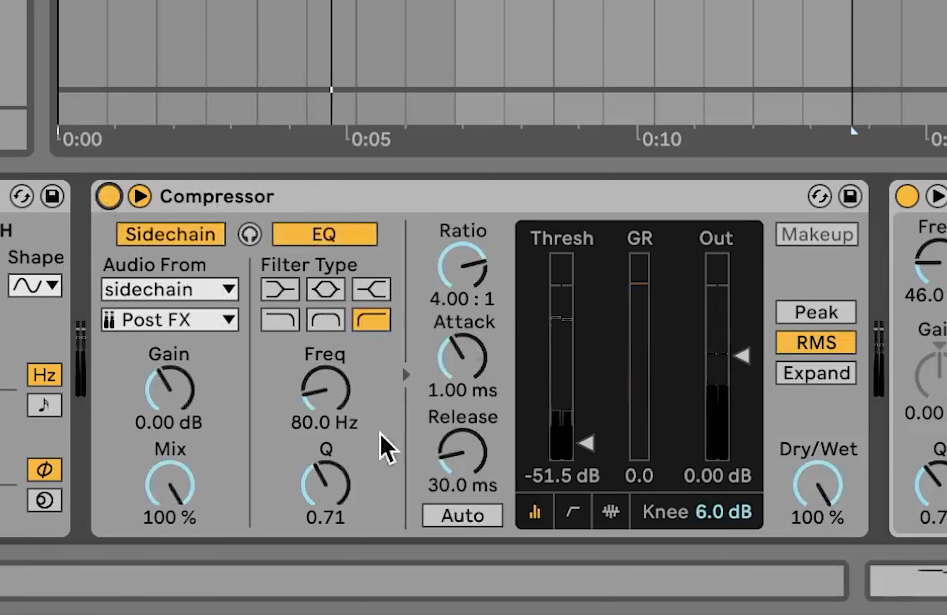
{"action": "scroll", "coordinate": [370, 398], "scroll_direction": "right", "scroll_amount": 8}
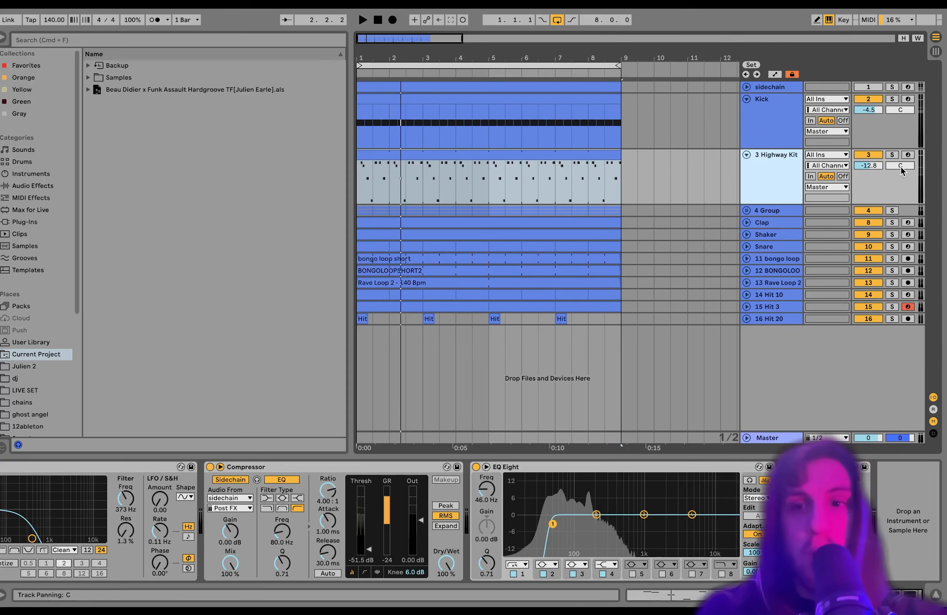
Step: Unfold the group to show its Hihat tracks and solo the second Hihat track
{"action": "left_click", "coordinate": [892, 155]}
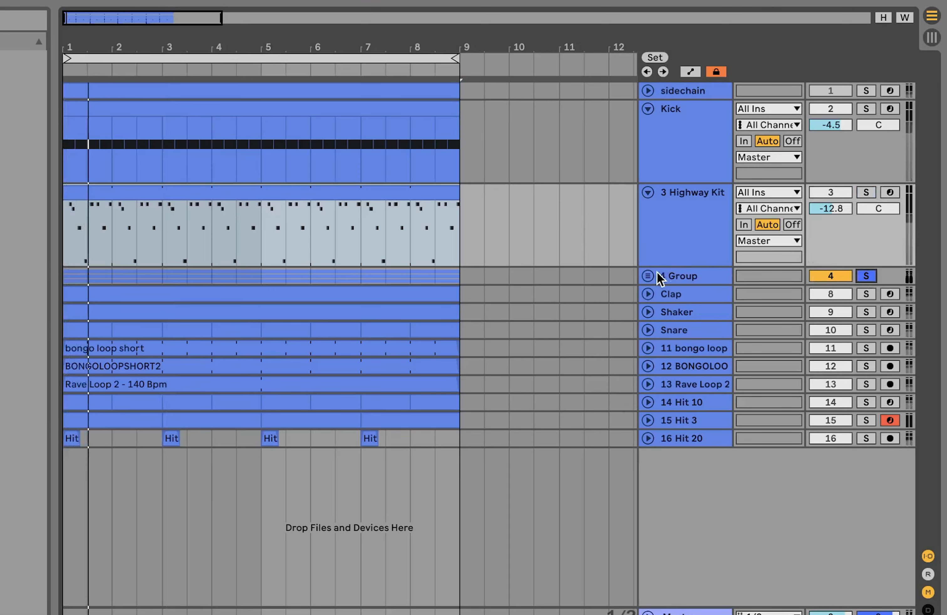
{"action": "left_click", "coordinate": [648, 275]}
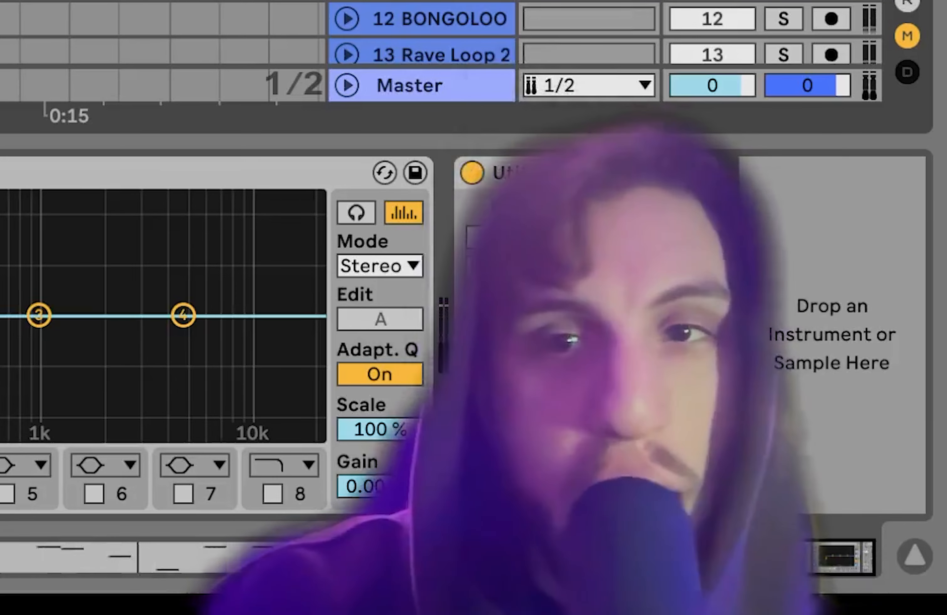
{"action": "left_click", "coordinate": [676, 292]}
{"action": "left_click", "coordinate": [686, 344]}
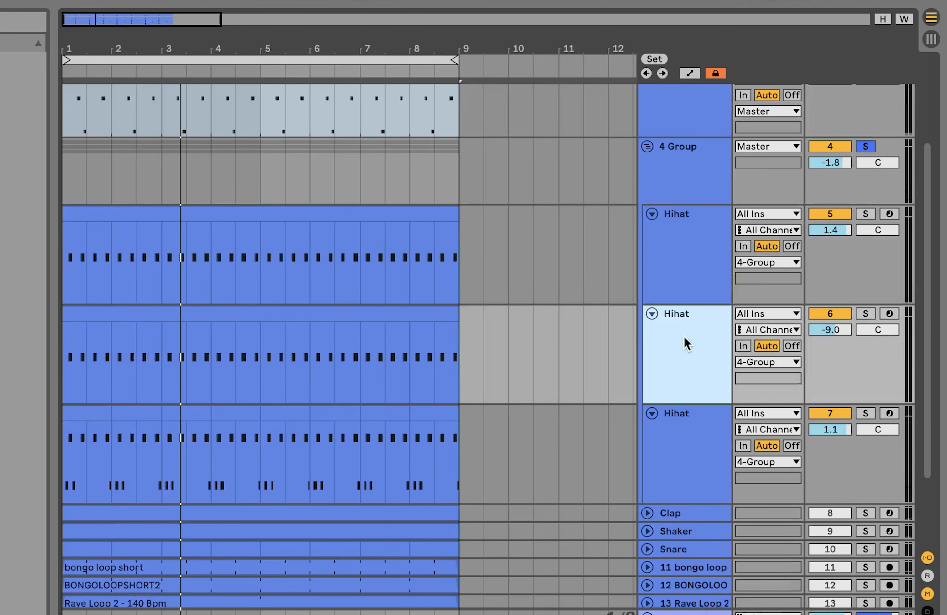
{"action": "left_click", "coordinate": [691, 276]}
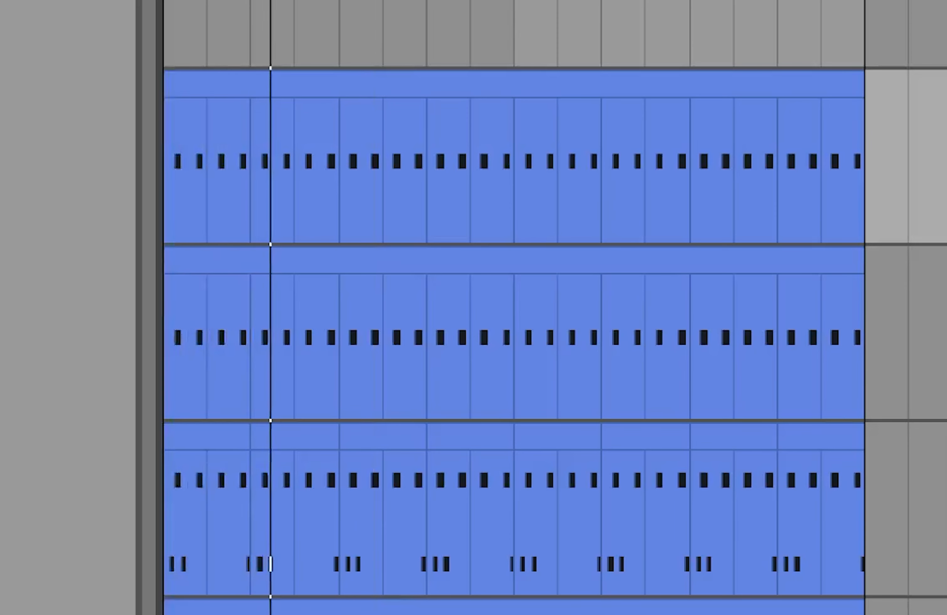
{"action": "left_click", "coordinate": [943, 333]}
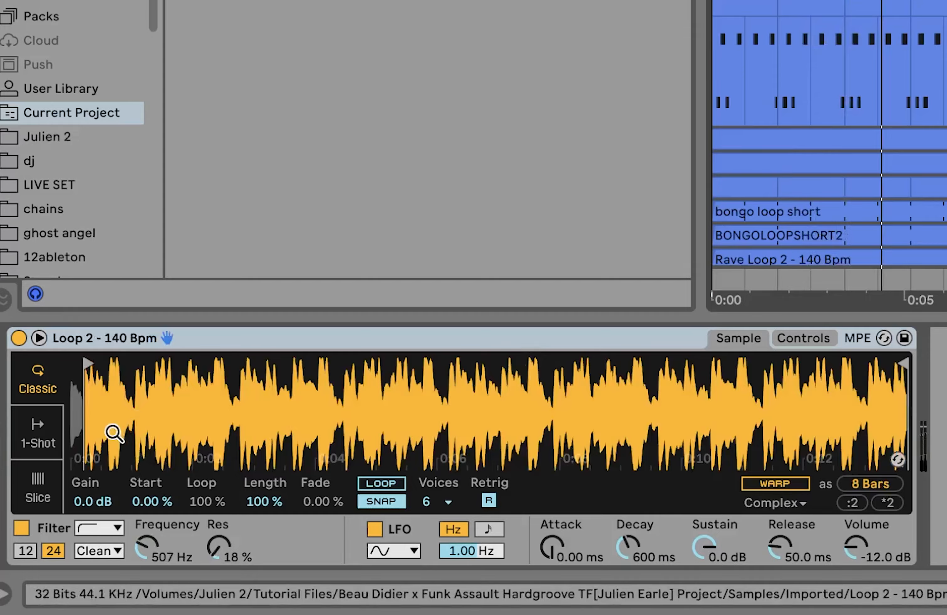
{"action": "left_click_drag", "start_coordinate": [112, 433], "coordinate": [308, 439]}
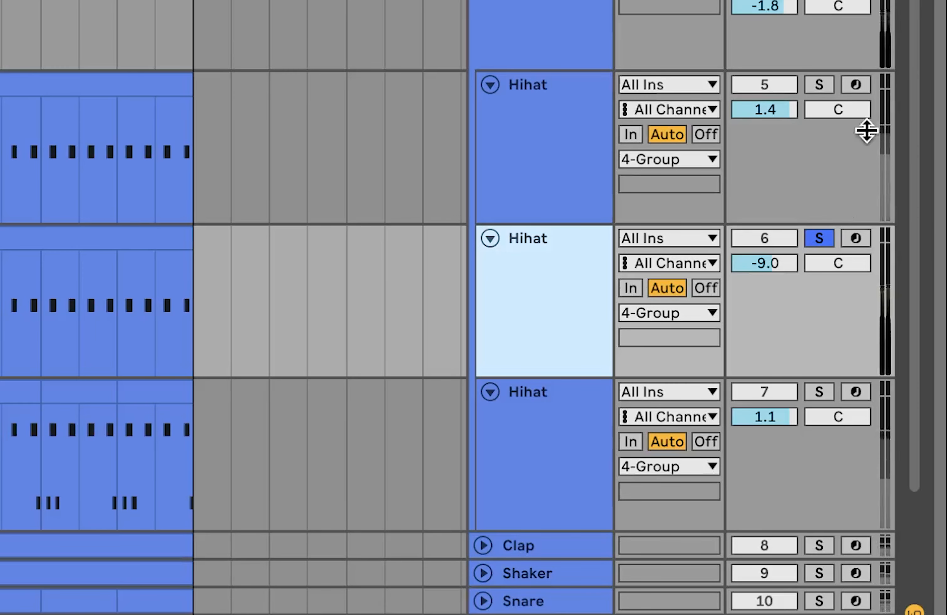
Step: Add the first and third Hihat tracks to the solo
{"action": "left_click", "coordinate": [825, 85]}
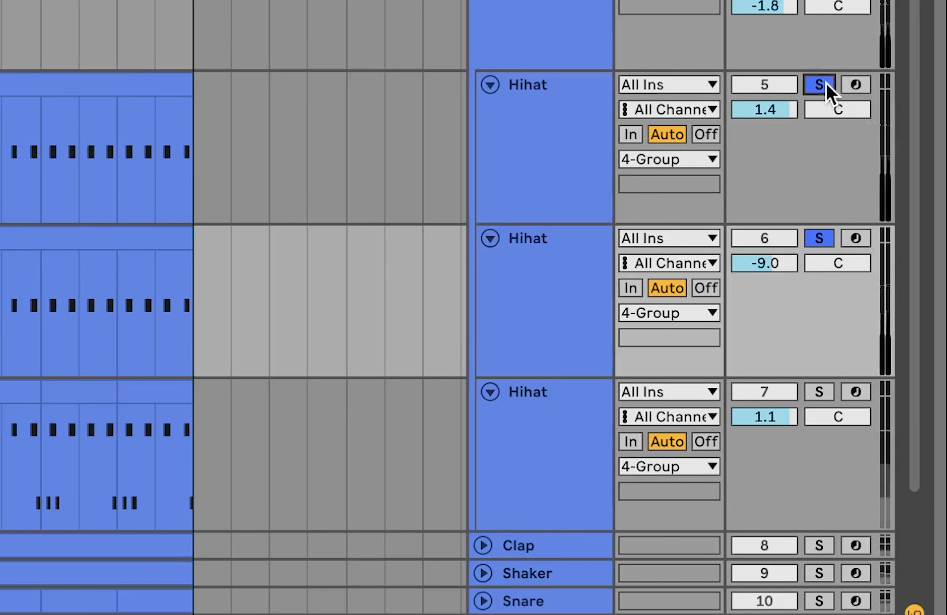
{"action": "left_click", "coordinate": [818, 392]}
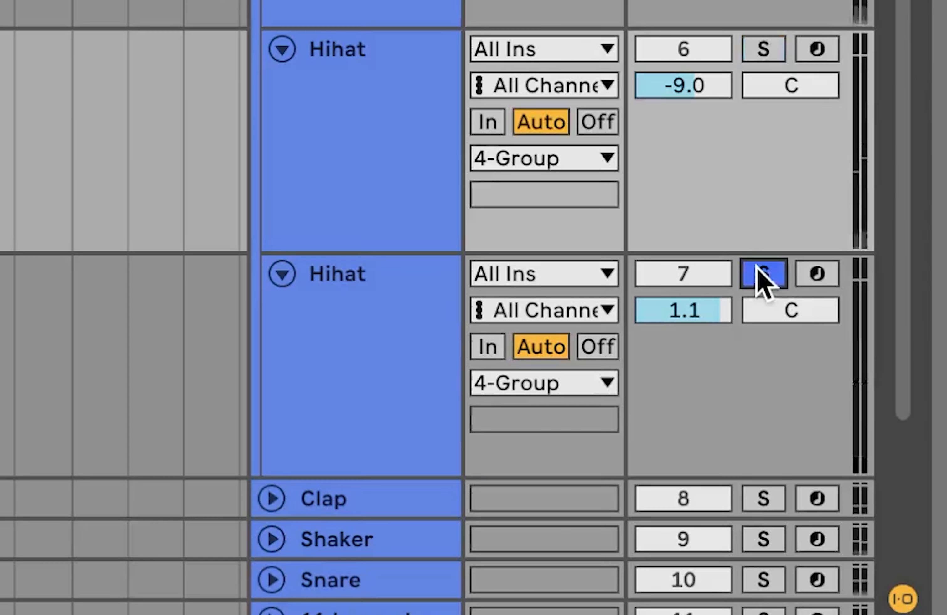
{"action": "left_click", "coordinate": [555, 443]}
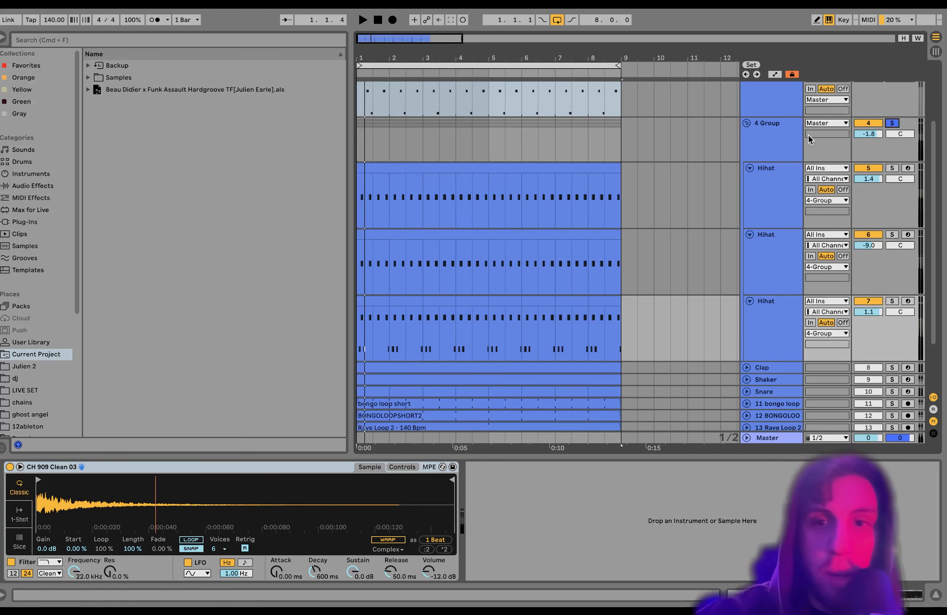
Step: Step through the group's tracks to inspect their instrument and utility devices
{"action": "left_click", "coordinate": [799, 134]}
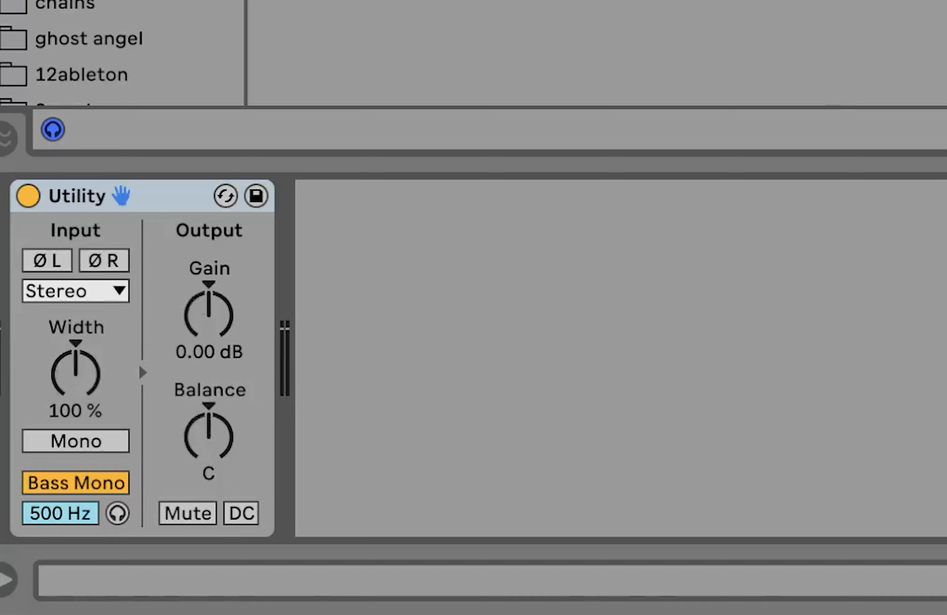
{"action": "key", "text": "Down"}
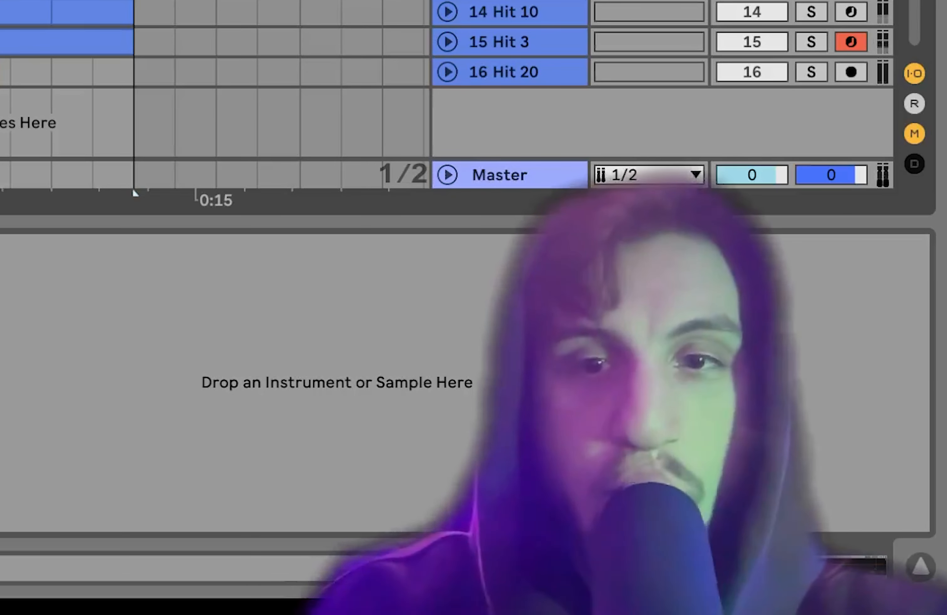
{"action": "scroll", "coordinate": [132, 188], "scroll_direction": "up", "scroll_amount": 5}
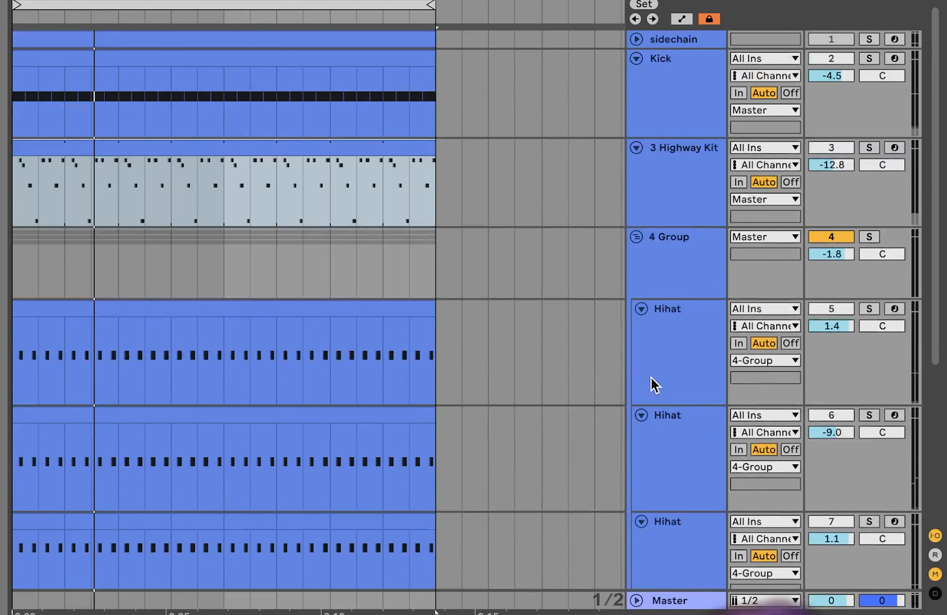
Step: Solo the Kick track and select it to view its devices
{"action": "left_click", "coordinate": [868, 58]}
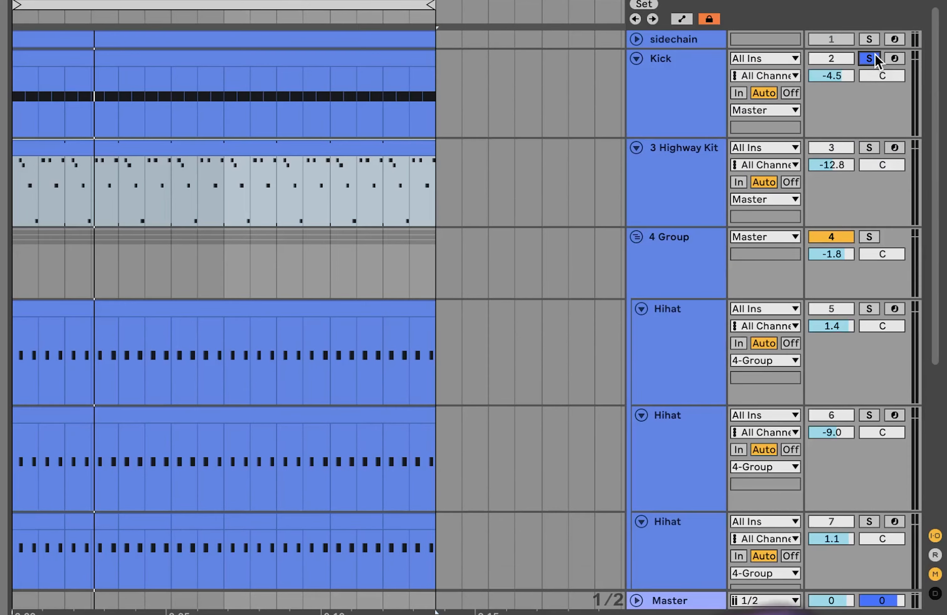
{"action": "left_click", "coordinate": [698, 92]}
{"action": "scroll", "coordinate": [700, 95], "scroll_direction": "down", "scroll_amount": 5}
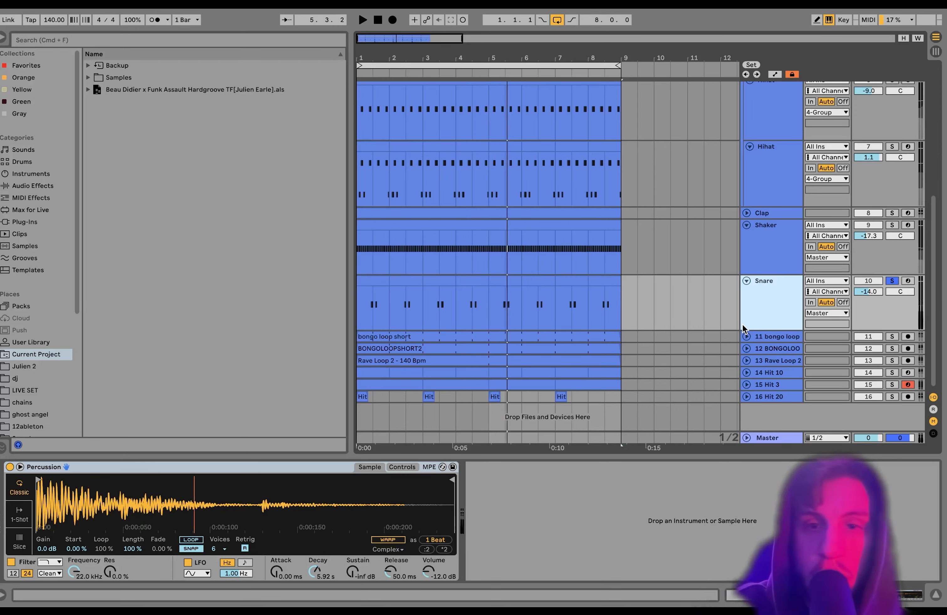
Step: Toggle playback and add the Kick track to the current solo selection
{"action": "key", "text": "space"}
{"action": "scroll", "coordinate": [129, 375], "scroll_direction": "up", "scroll_amount": 8}
{"action": "left_click", "coordinate": [681, 140], "text": "shift"}
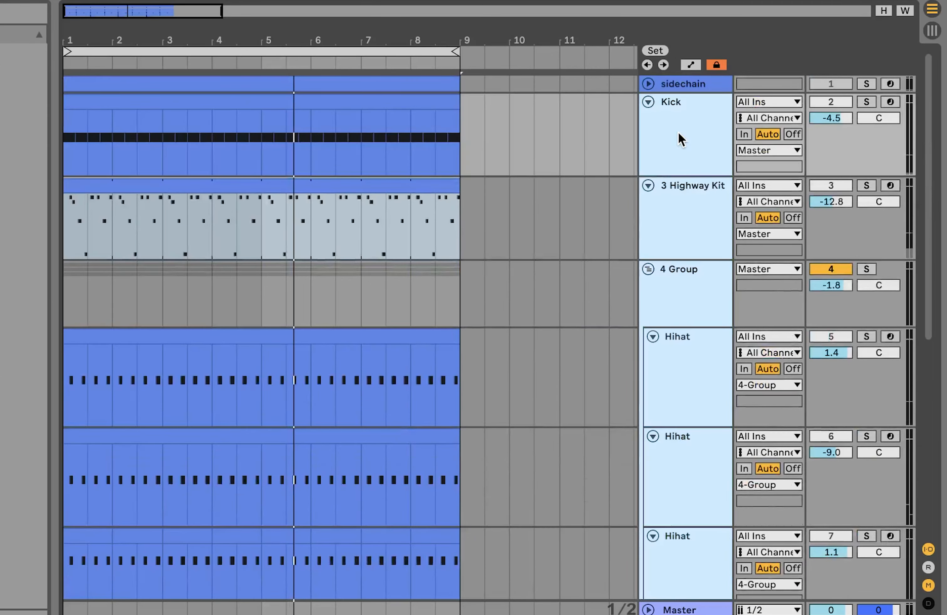
{"action": "left_click", "coordinate": [865, 102]}
{"action": "scroll", "coordinate": [869, 99], "scroll_direction": "down", "scroll_amount": 8}
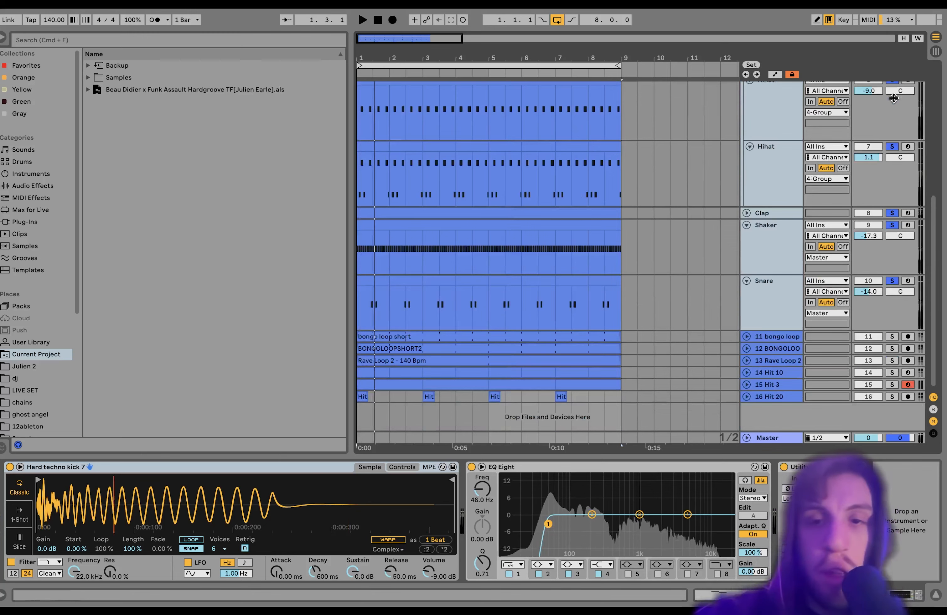
Step: Solo the 11 bongo loop track
{"action": "left_click", "coordinate": [683, 376]}
{"action": "left_click", "coordinate": [771, 283]}
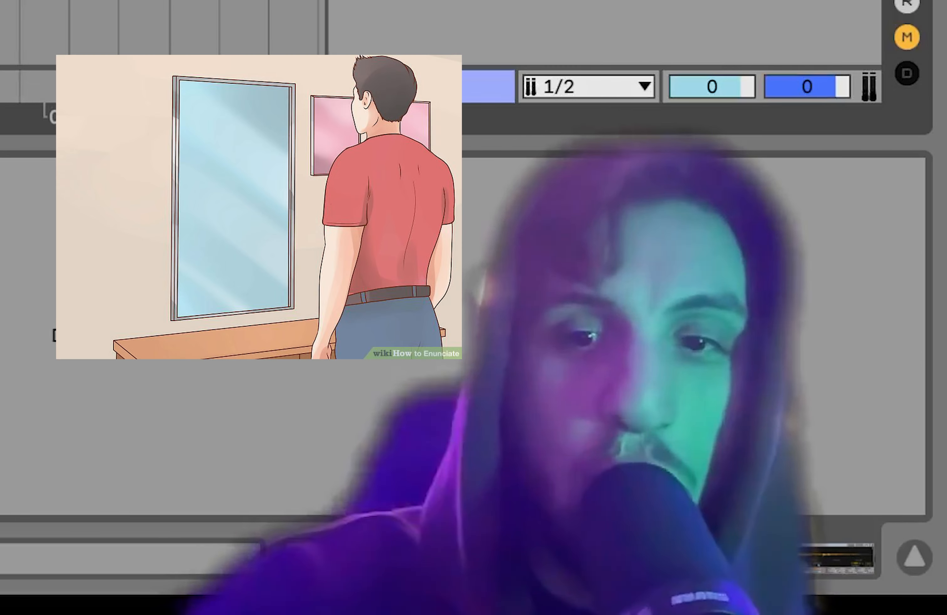
{"action": "left_click", "coordinate": [799, 307]}
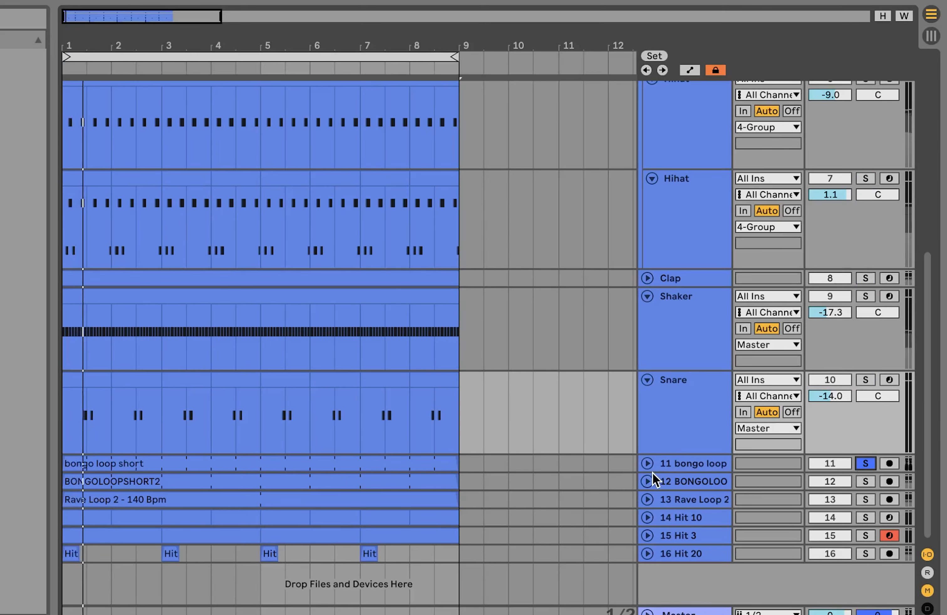
Step: Unfold the 11 bongo loop track and solo the 12 BONGOLOO track
{"action": "left_click", "coordinate": [647, 463]}
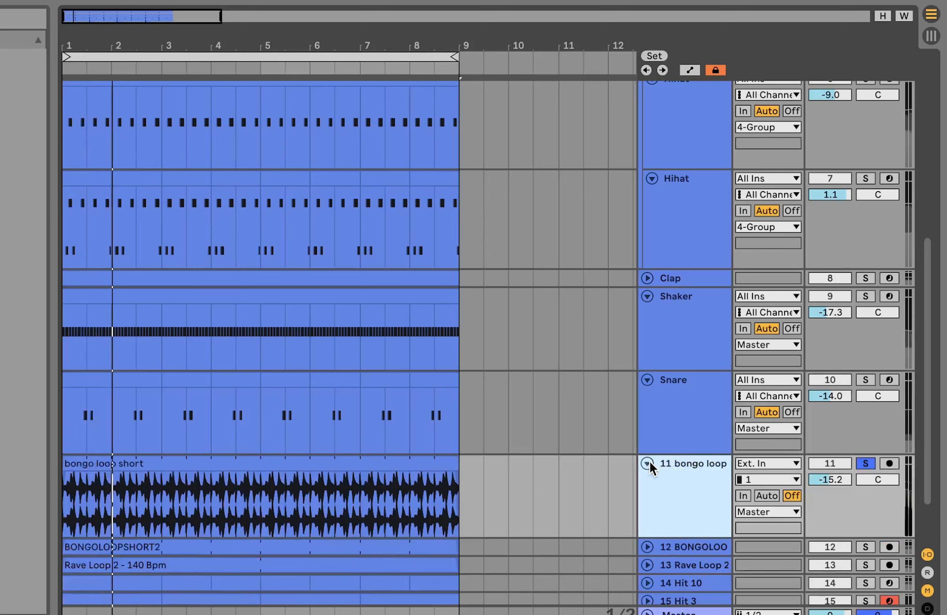
{"action": "left_click", "coordinate": [864, 547]}
{"action": "scroll", "coordinate": [862, 547], "scroll_direction": "down", "scroll_amount": 3}
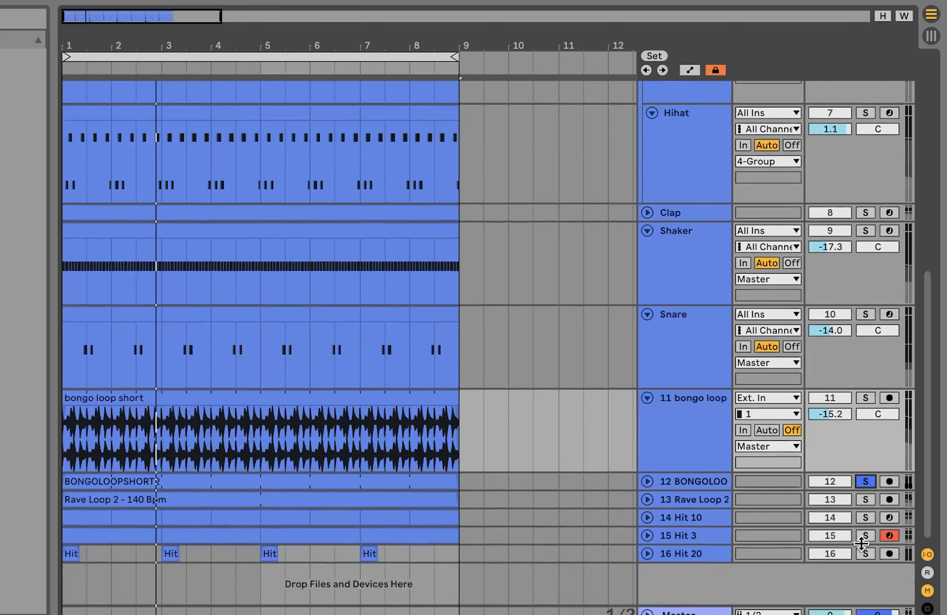
Step: Select, solo and unfold the 13 Rave Loop 2 track
{"action": "left_click", "coordinate": [702, 483]}
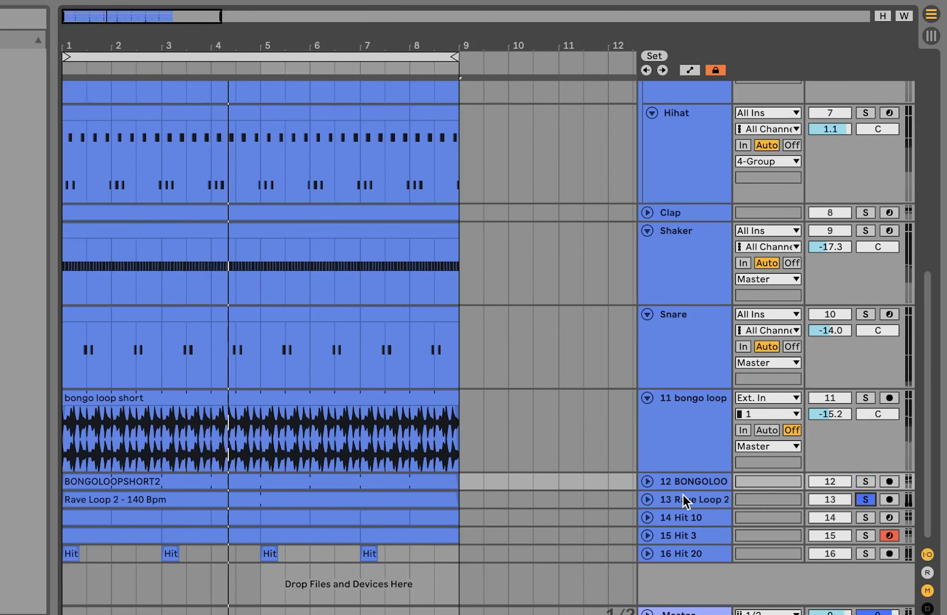
{"action": "left_click", "coordinate": [683, 495]}
{"action": "left_click", "coordinate": [647, 499]}
Step: Add the Kick track to the current solo selection
{"action": "scroll", "coordinate": [650, 492], "scroll_direction": "down", "scroll_amount": 3}
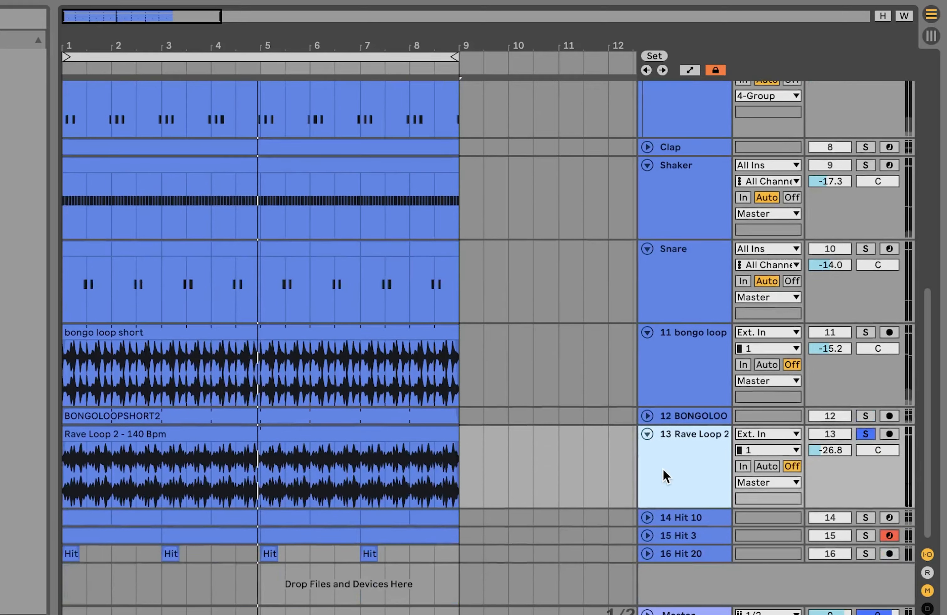
{"action": "scroll", "coordinate": [356, 401], "scroll_direction": "up", "scroll_amount": 14}
{"action": "scroll", "coordinate": [408, 325], "scroll_direction": "down", "scroll_amount": 9}
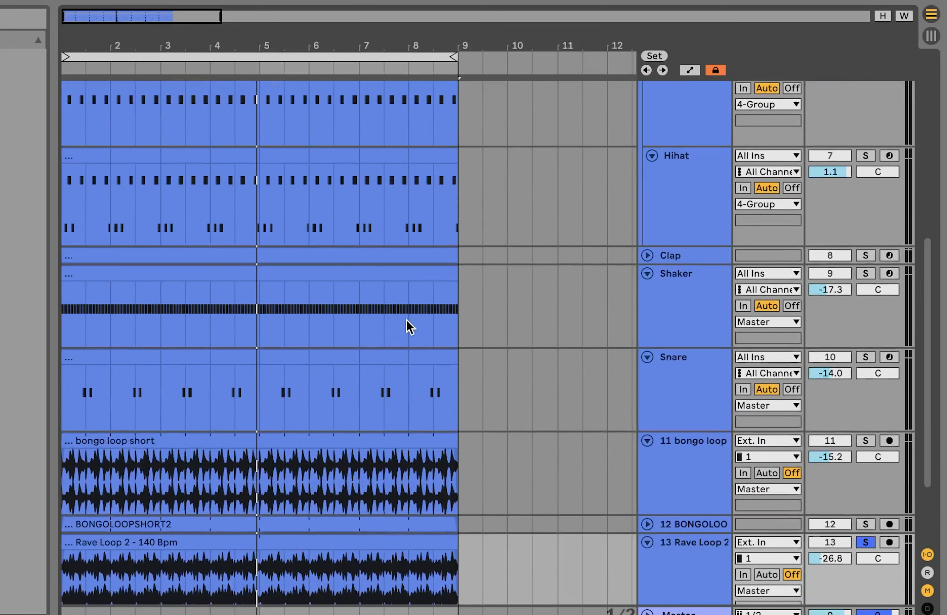
{"action": "scroll", "coordinate": [818, 567], "scroll_direction": "down", "scroll_amount": 2}
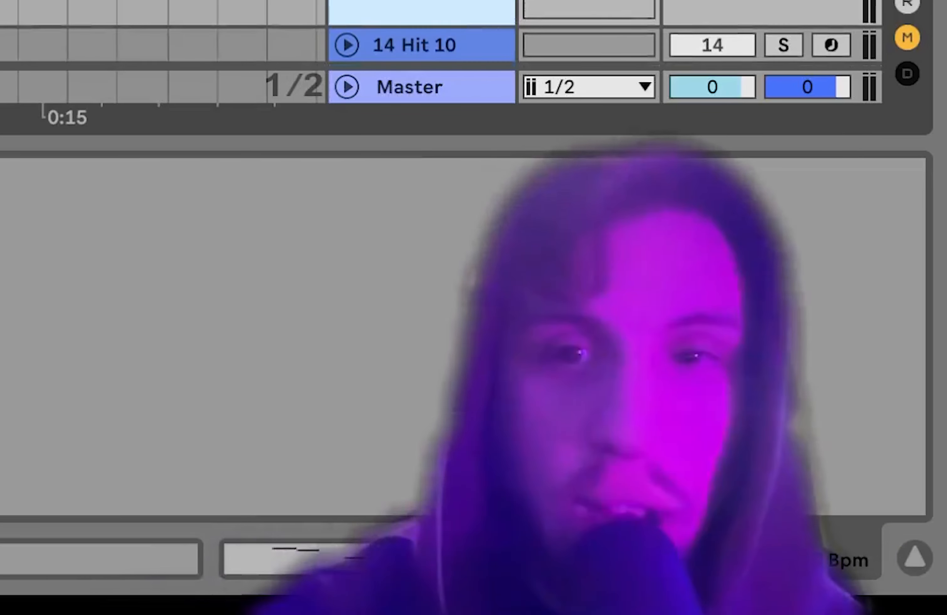
{"action": "scroll", "coordinate": [419, 32], "scroll_direction": "up", "scroll_amount": 3}
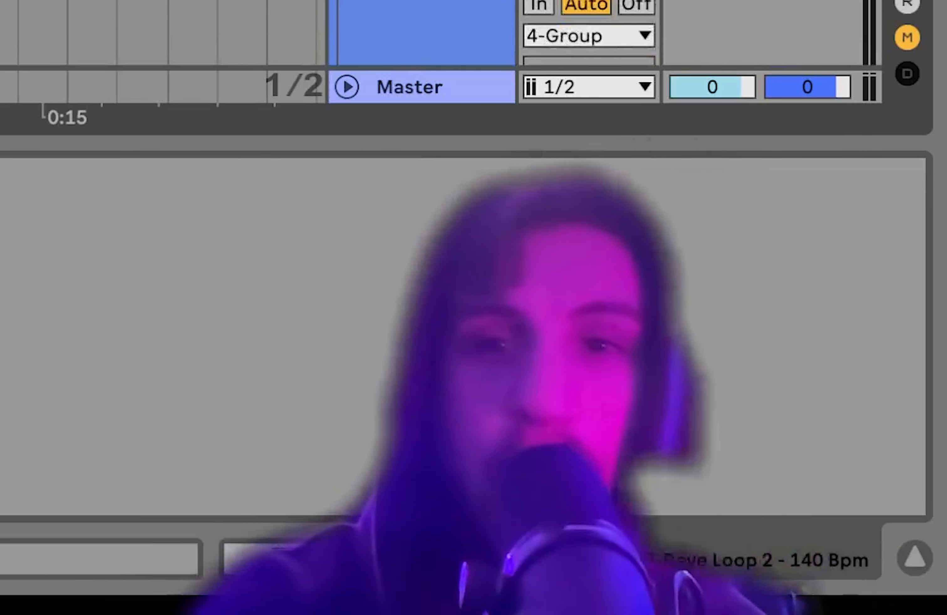
{"action": "left_click", "coordinate": [695, 112], "text": "shift"}
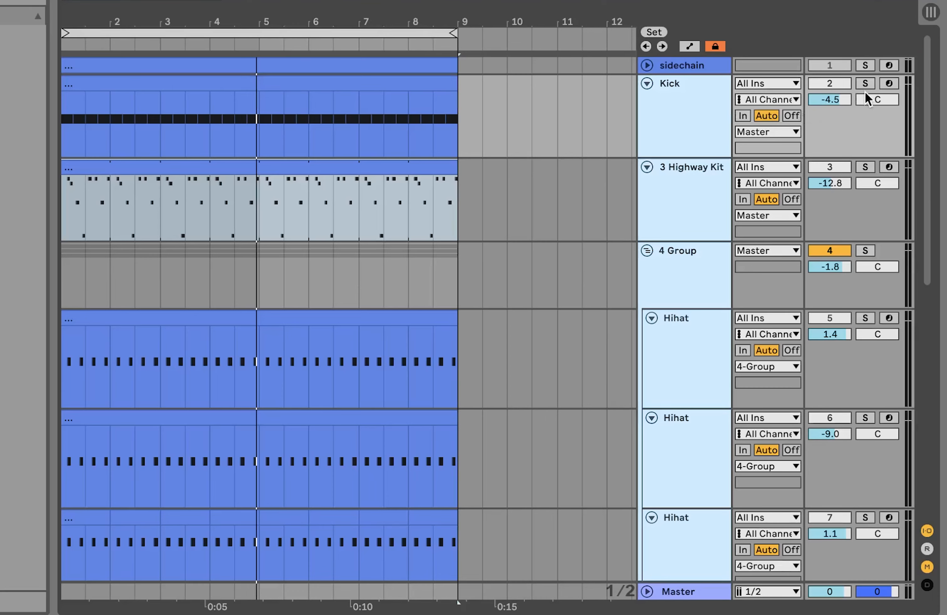
{"action": "left_click", "coordinate": [865, 83]}
Step: Select the 13 Rave Loop 2 track to view its device chain
{"action": "scroll", "coordinate": [891, 102], "scroll_direction": "down", "scroll_amount": 8}
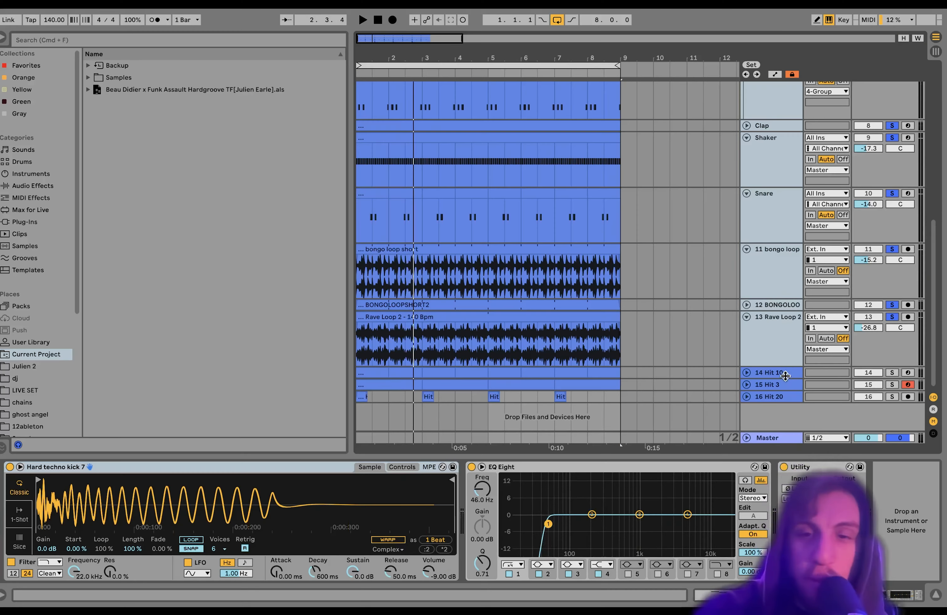
{"action": "left_click", "coordinate": [778, 360], "text": "shift"}
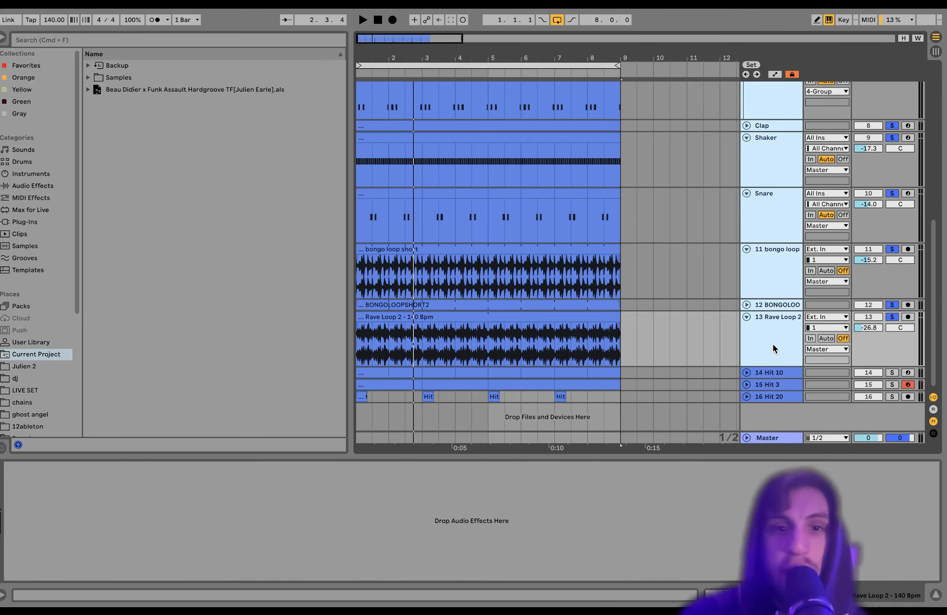
{"action": "left_click", "coordinate": [773, 348]}
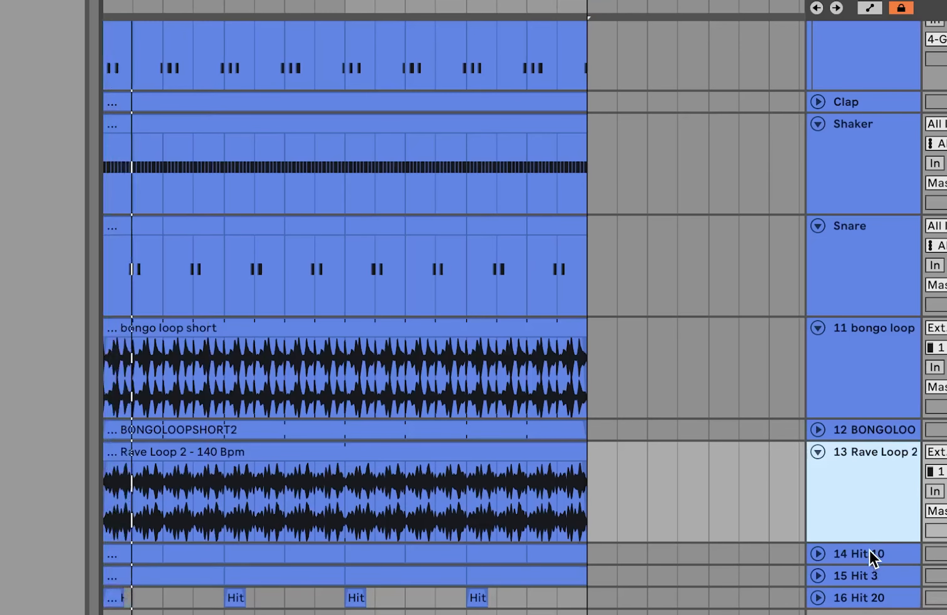
Step: Select tracks 14 Hit 10 through 16 Hit 20, solo them together and unfold them
{"action": "left_click", "coordinate": [872, 558]}
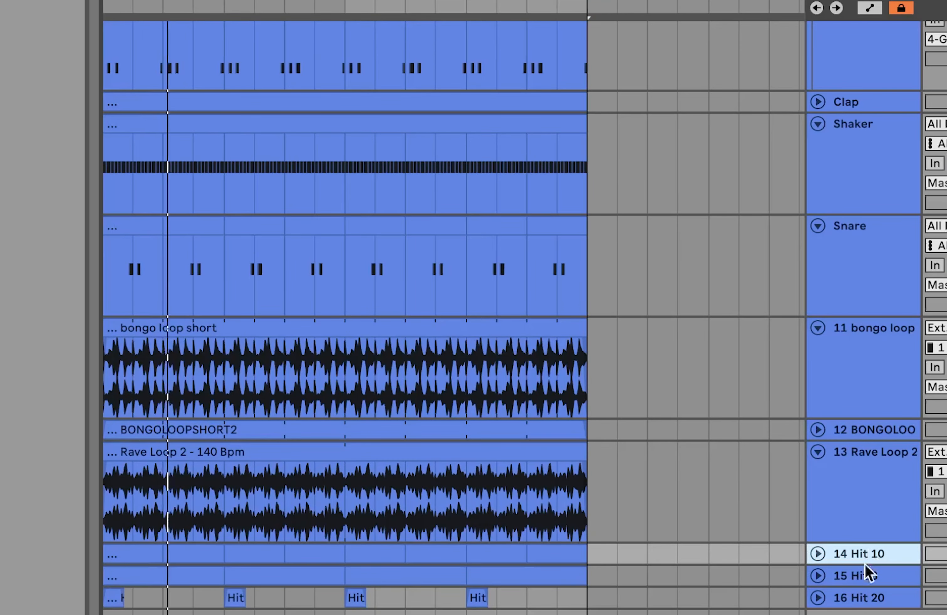
{"action": "left_click", "coordinate": [848, 599], "text": "shift"}
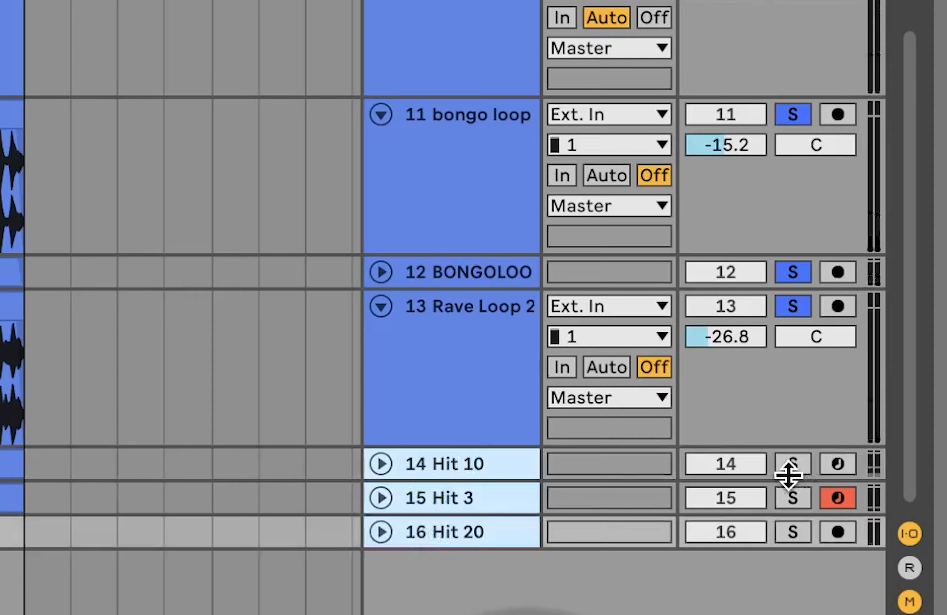
{"action": "left_click", "coordinate": [791, 464]}
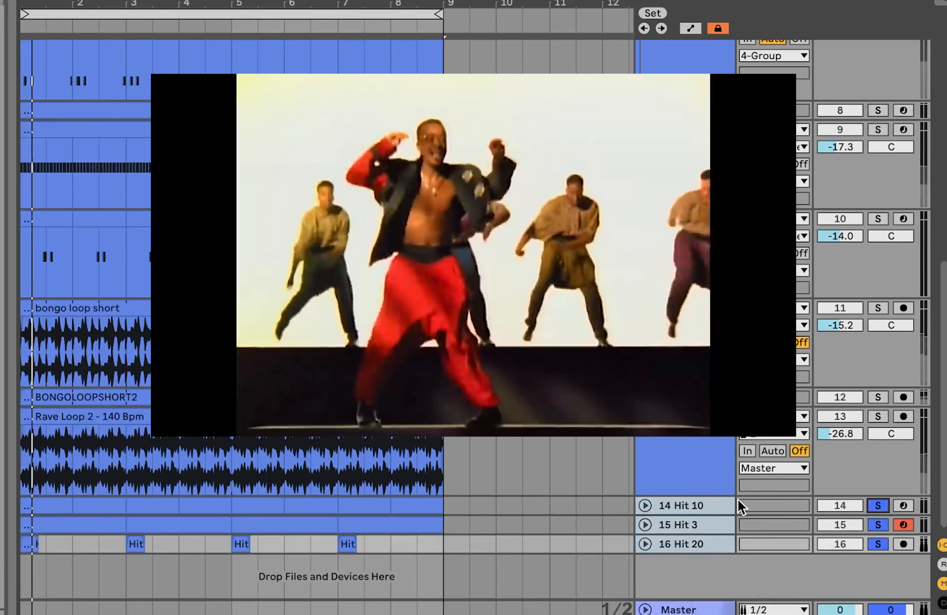
{"action": "left_click", "coordinate": [645, 507]}
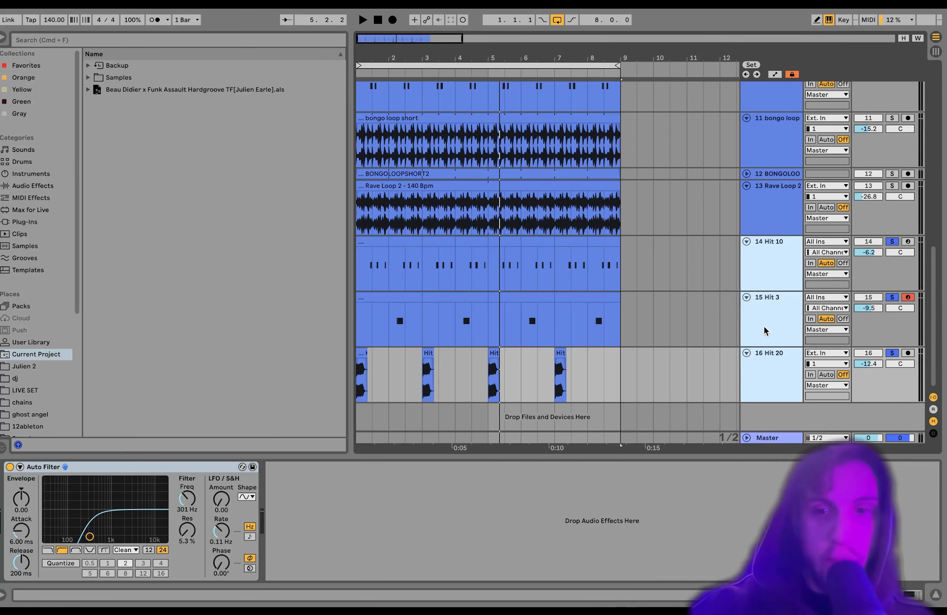
Step: Step through the Hit tracks to view their sampler and effect devices
{"action": "left_click", "coordinate": [764, 327]}
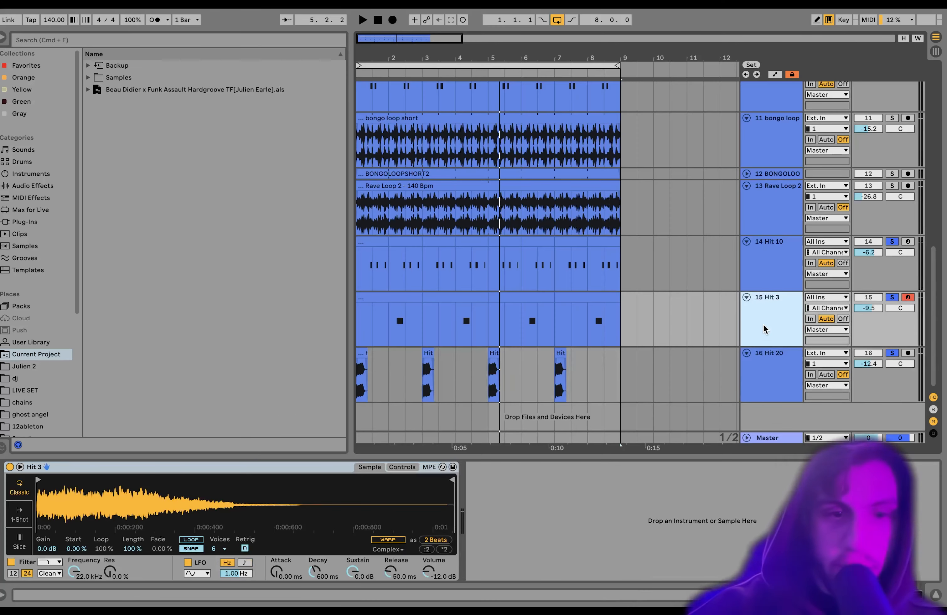
{"action": "key", "text": "Up"}
{"action": "key", "text": "Down"}
{"action": "key", "text": "Down"}
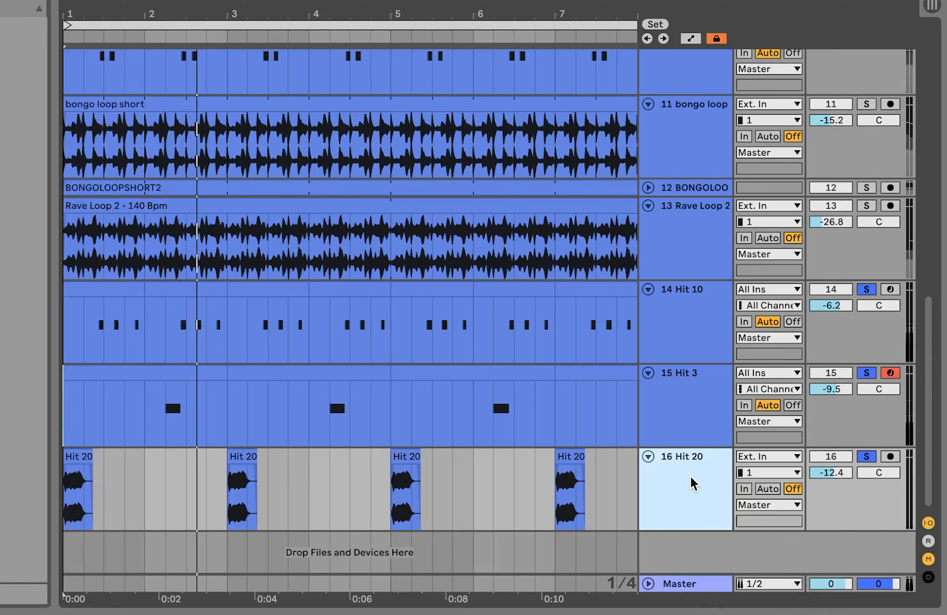
{"action": "left_click", "coordinate": [684, 423]}
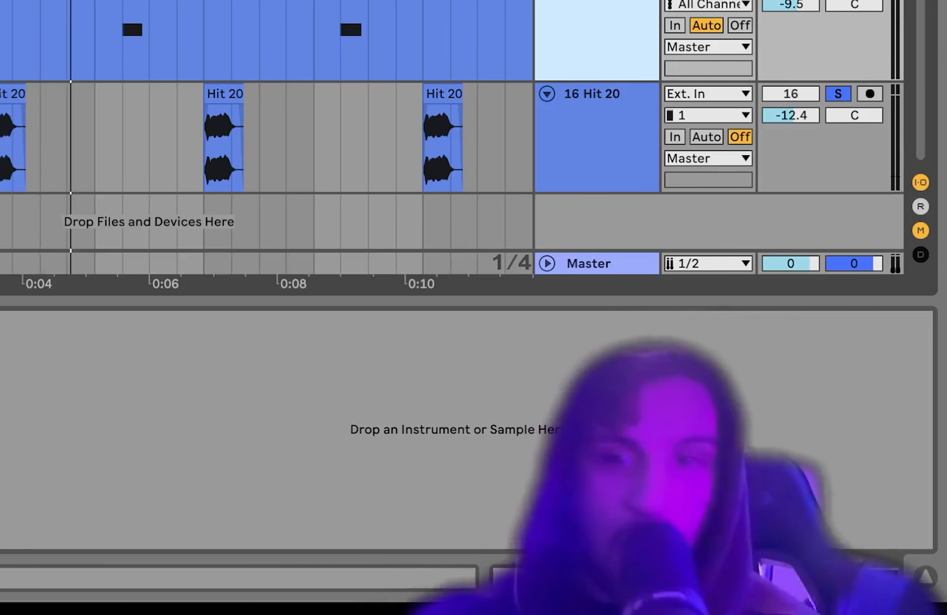
Step: Select the 16 Hit 20 track and inspect its effect chain
{"action": "left_click", "coordinate": [866, 289]}
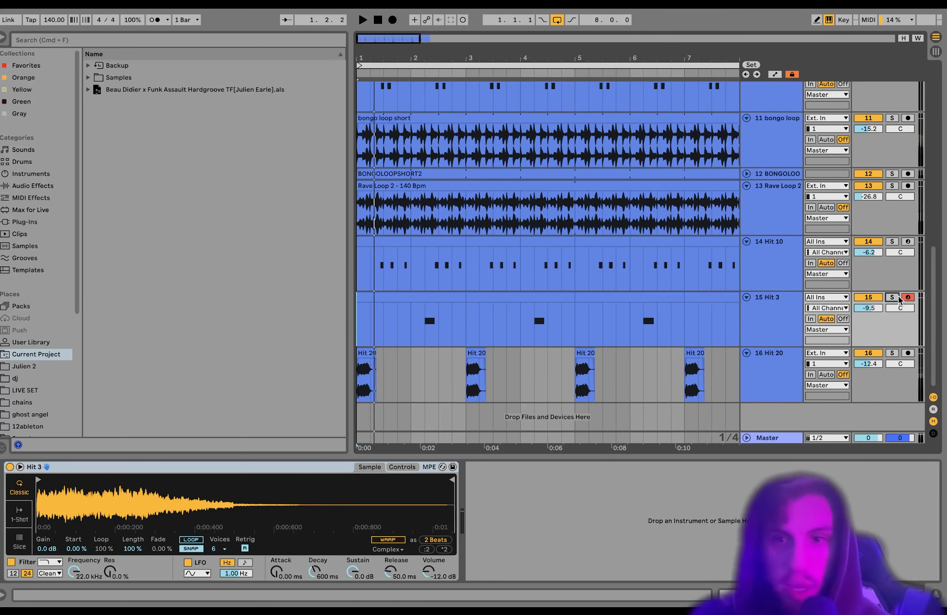
{"action": "left_click", "coordinate": [794, 266]}
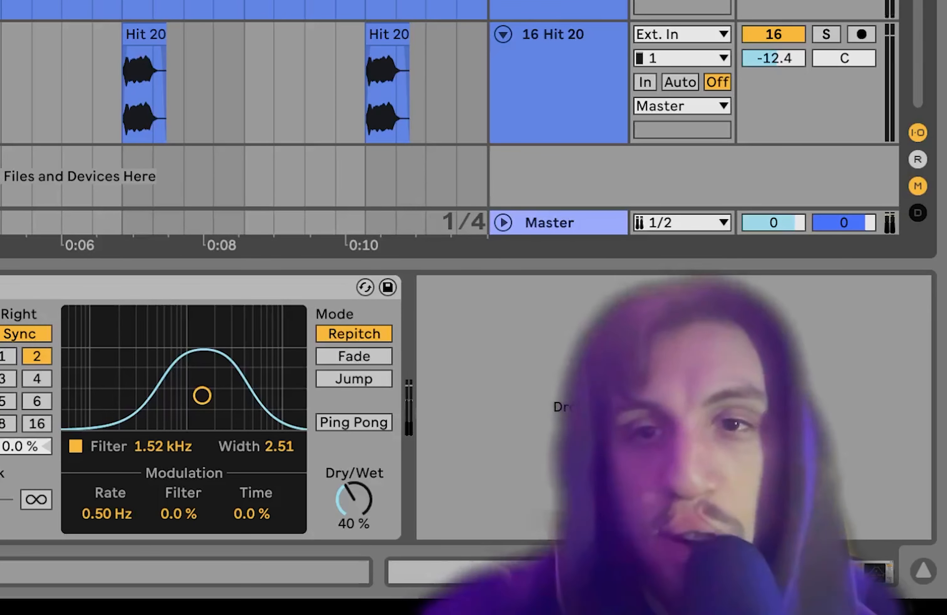
{"action": "left_click", "coordinate": [783, 296]}
{"action": "left_click", "coordinate": [770, 363]}
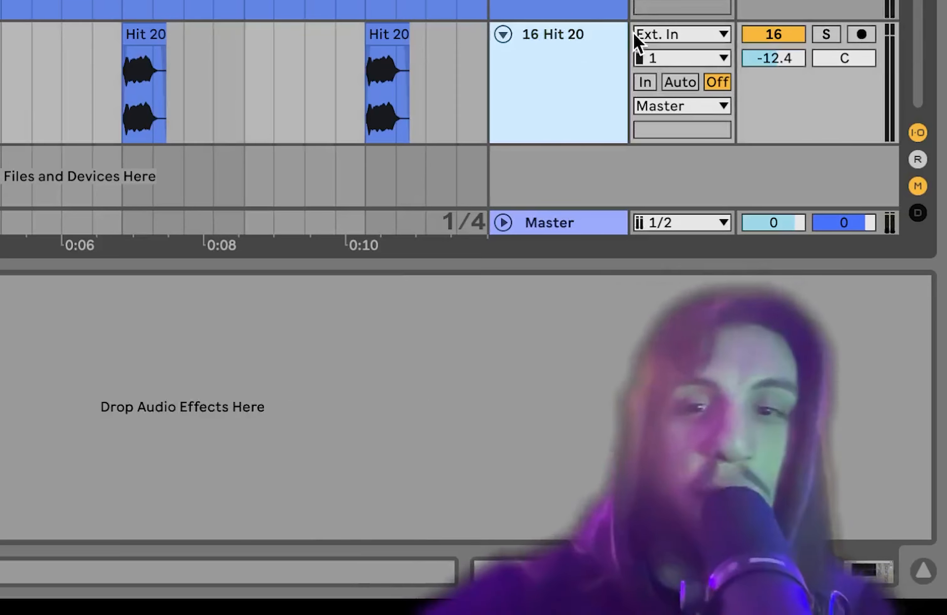
Step: Select the lower tracks together, then select the 14 Hit 10 track alone
{"action": "left_click", "coordinate": [602, 1]}
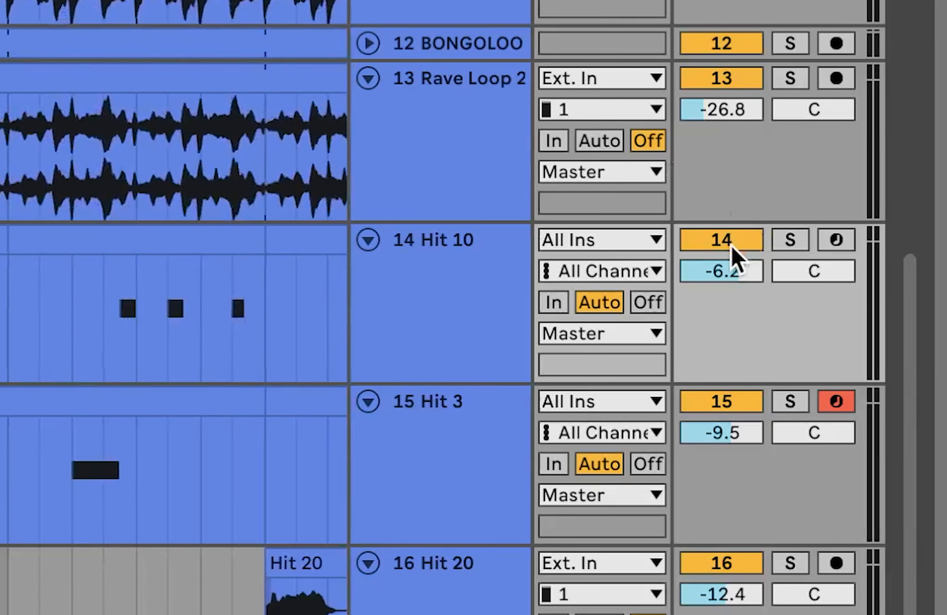
{"action": "left_click", "coordinate": [731, 247]}
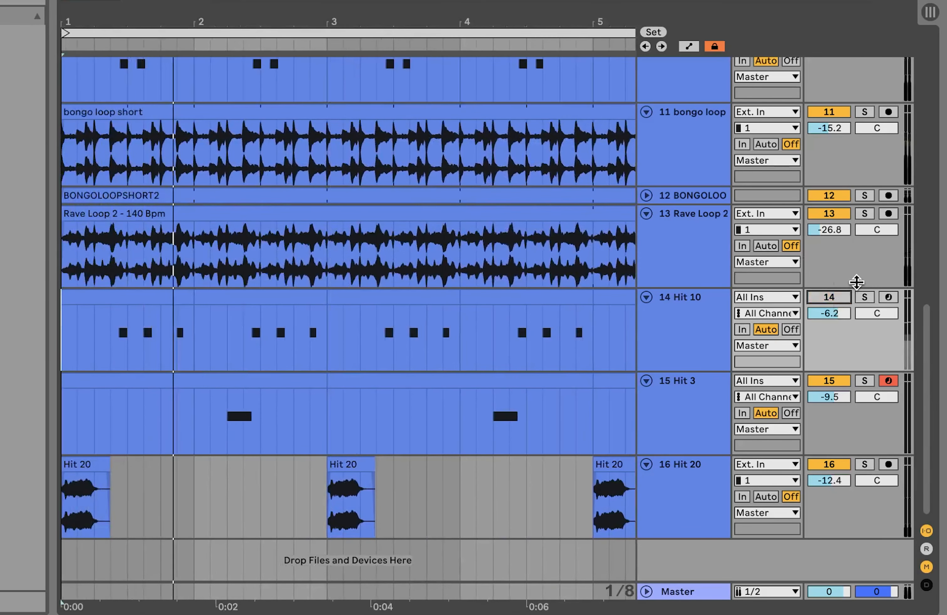
{"action": "left_click", "coordinate": [829, 298]}
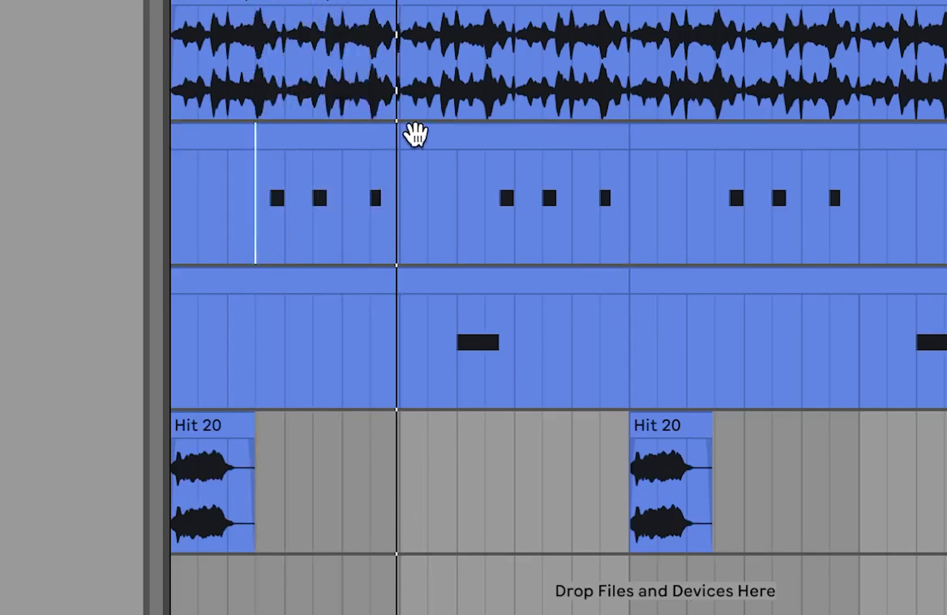
Step: Make a one-bar time selection over the start of the Hit 10 clip
{"action": "left_click", "coordinate": [159, 247]}
{"action": "left_click", "coordinate": [264, 152]}
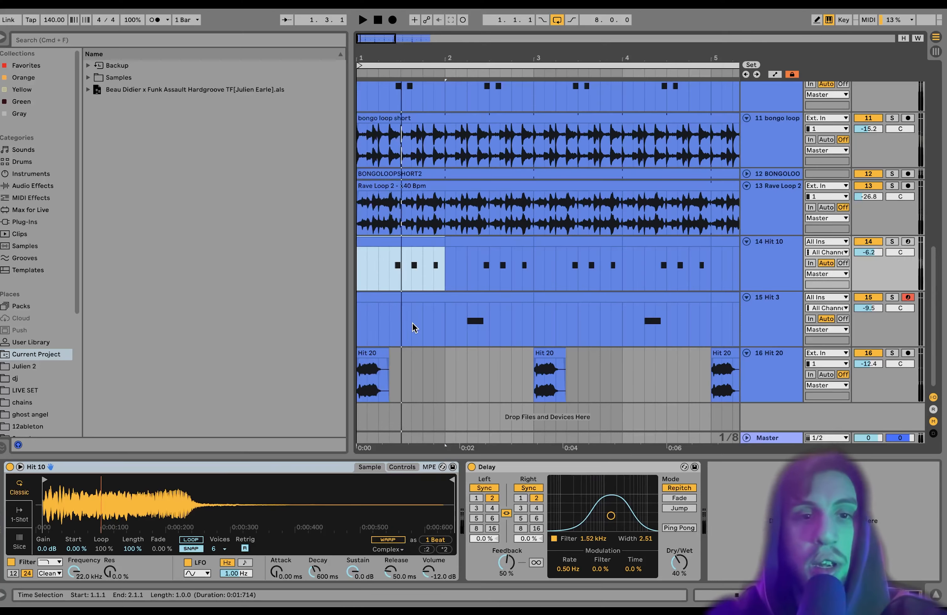
{"action": "scroll", "coordinate": [412, 322], "scroll_direction": "down", "scroll_amount": 4}
{"action": "scroll", "coordinate": [412, 322], "scroll_direction": "up", "scroll_amount": 9}
{"action": "scroll", "coordinate": [412, 322], "scroll_direction": "right", "scroll_amount": 3}
{"action": "scroll", "coordinate": [412, 322], "scroll_direction": "left", "scroll_amount": 3}
{"action": "scroll", "coordinate": [412, 322], "scroll_direction": "down", "scroll_amount": 8}
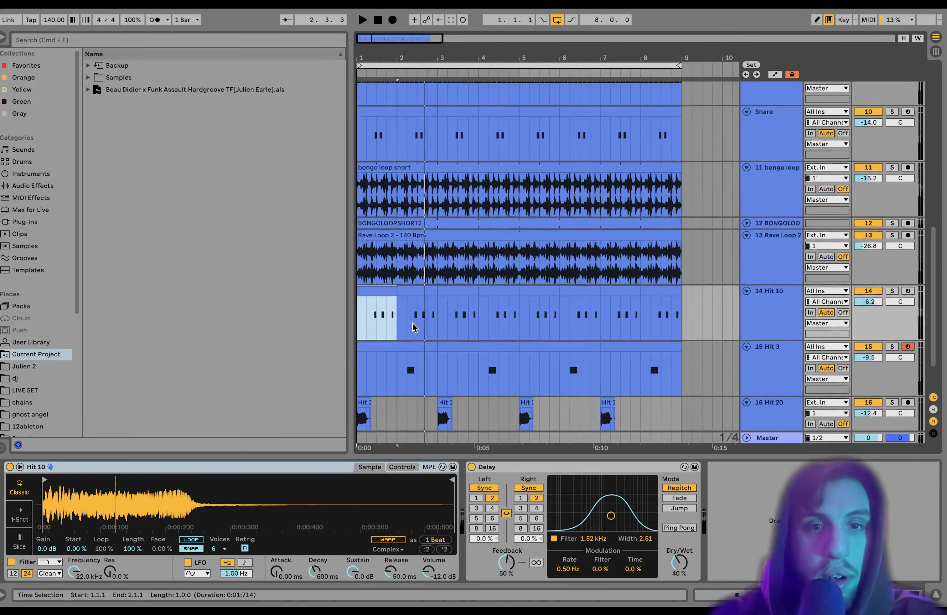
{"action": "scroll", "coordinate": [413, 325], "scroll_direction": "down", "scroll_amount": 3}
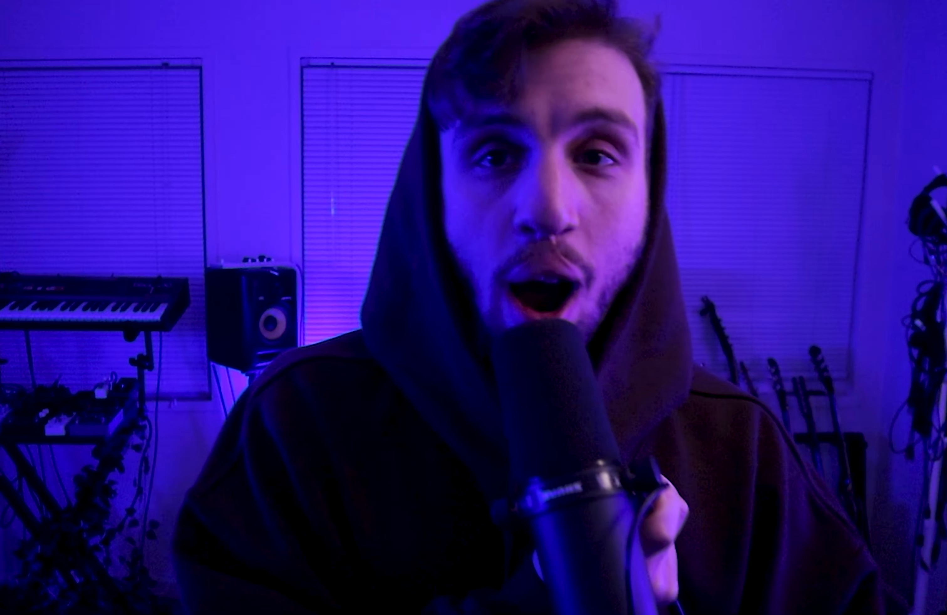